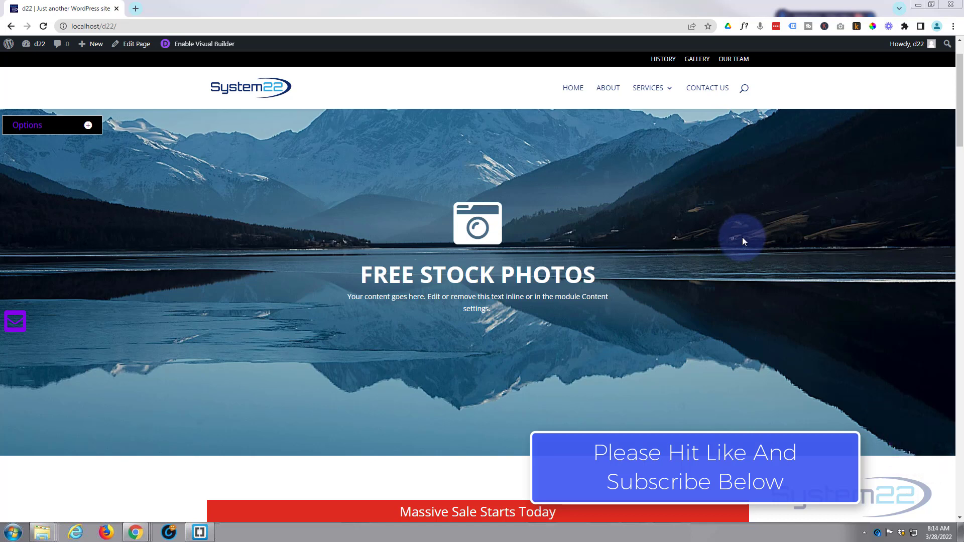
# Scroll the page in the Visual Builder and delete the empty section beneath the hero image
pyautogui.scroll(-3, 744, 236)
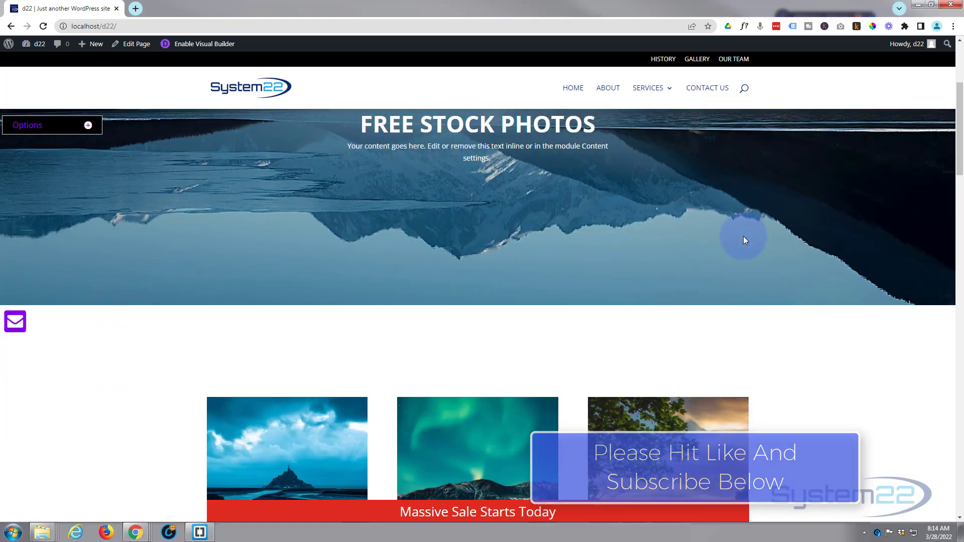
pyautogui.scroll(-3, 743, 239)
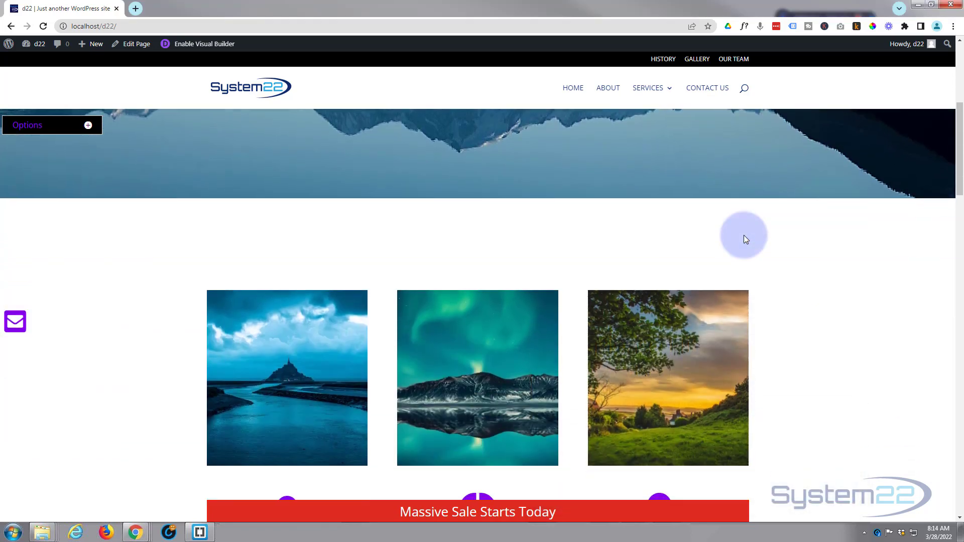
pyautogui.scroll(-3, 745, 239)
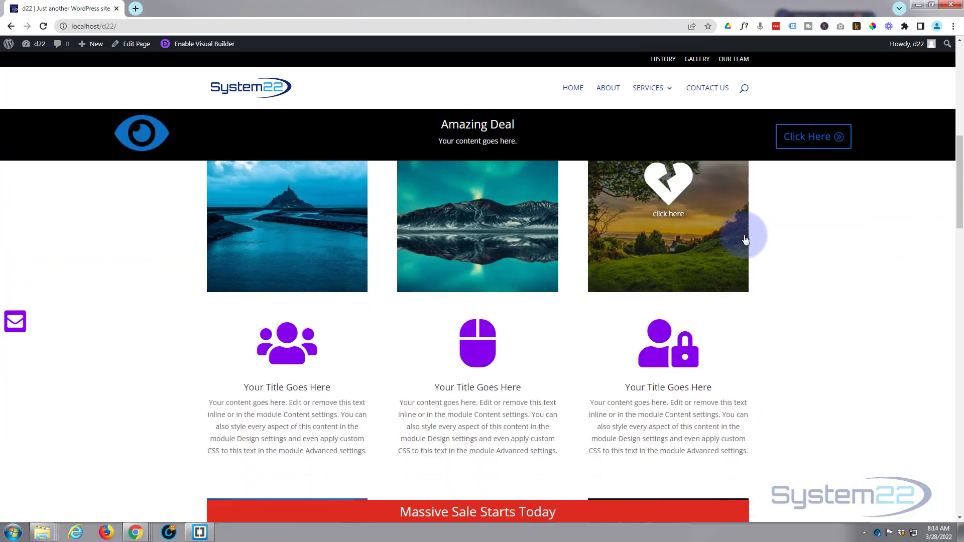
pyautogui.scroll(-4, 745, 237)
pyautogui.scroll(6, 749, 237)
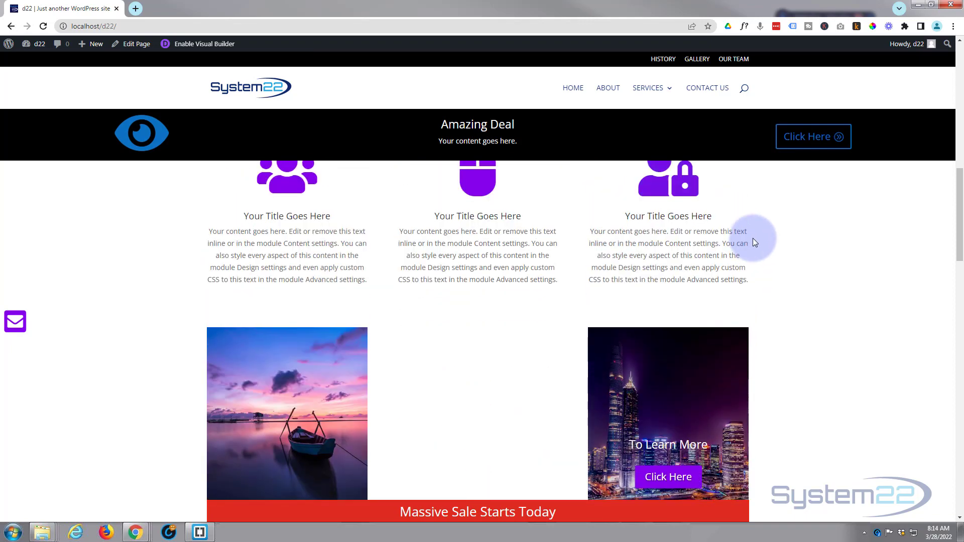
pyautogui.scroll(6, 752, 241)
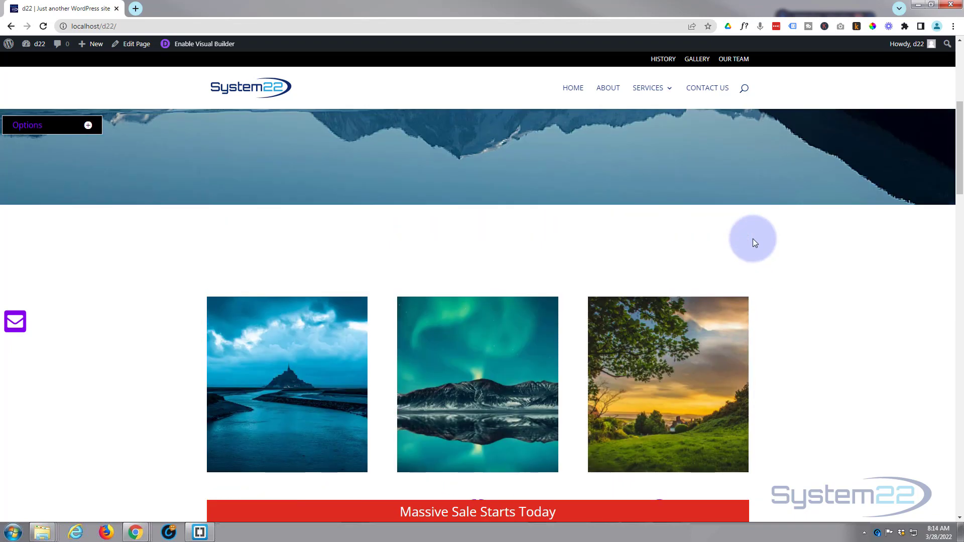
pyautogui.scroll(3, 753, 242)
pyautogui.scroll(-6, 753, 241)
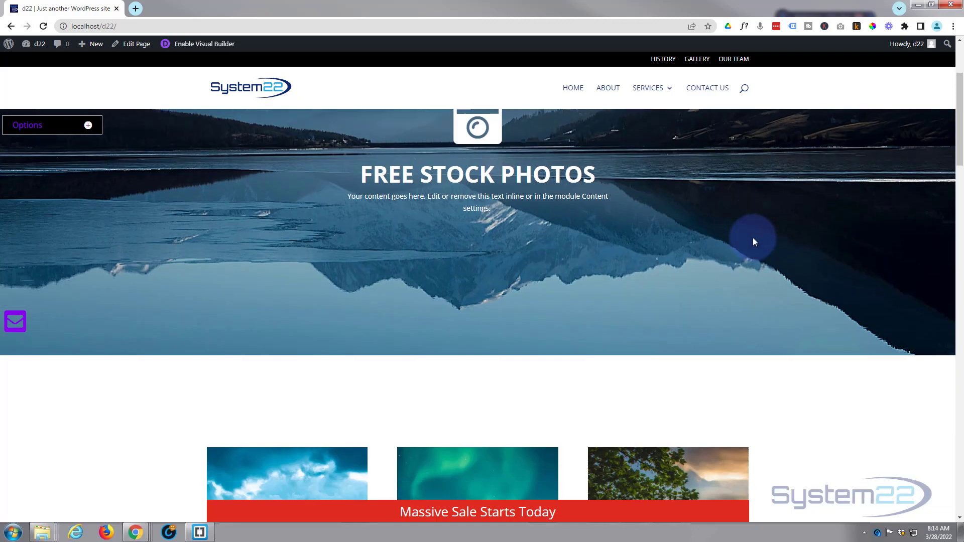
pyautogui.scroll(-9, 754, 242)
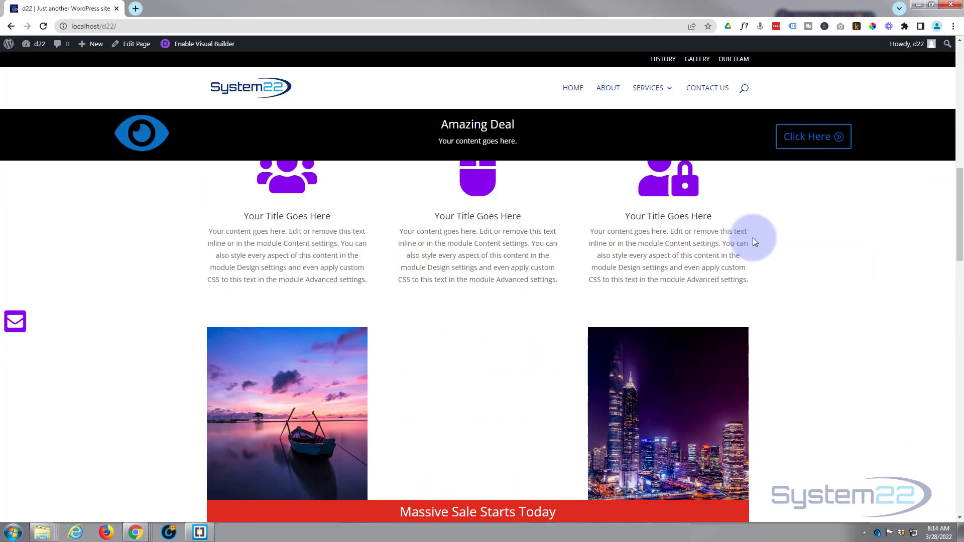
pyautogui.scroll(10, 753, 238)
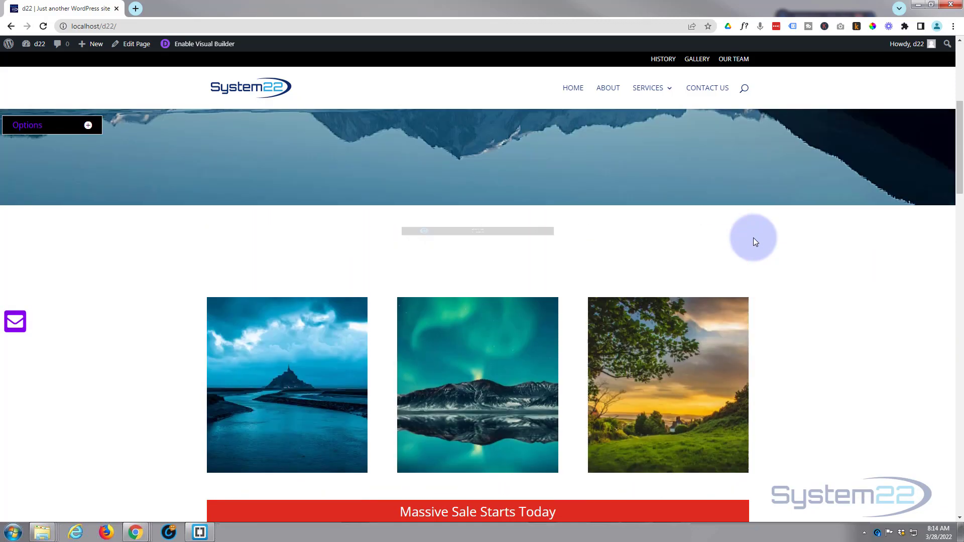
pyautogui.scroll(3, 754, 243)
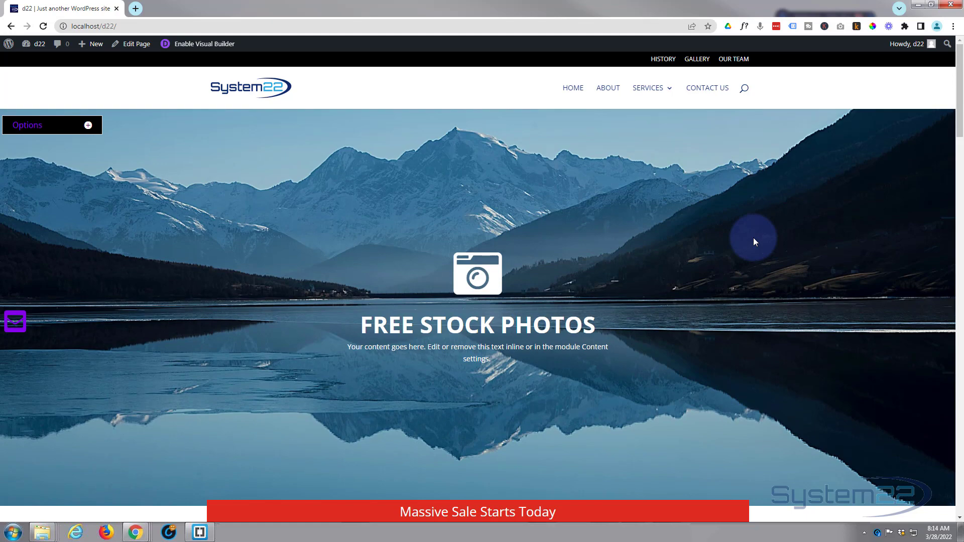
pyautogui.scroll(-11, 753, 242)
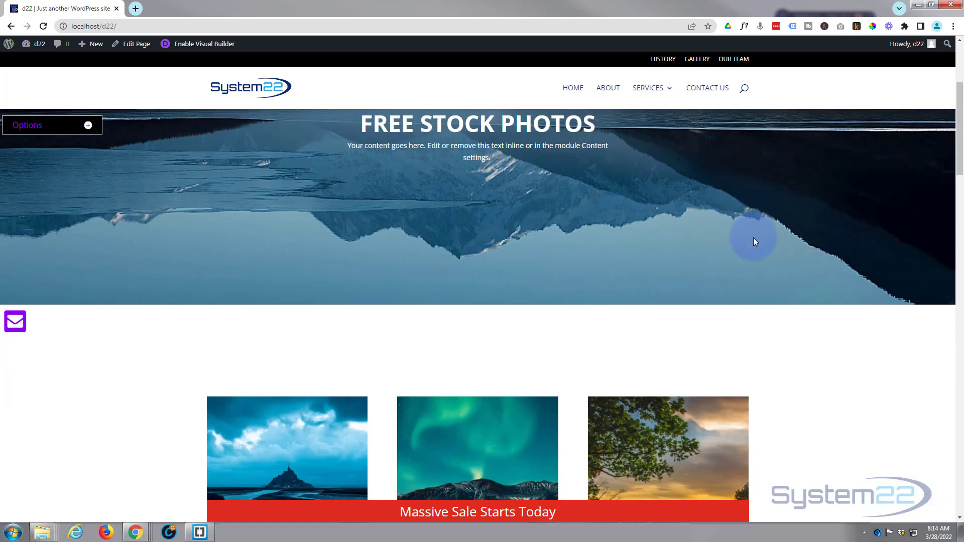
pyautogui.scroll(-2, 754, 237)
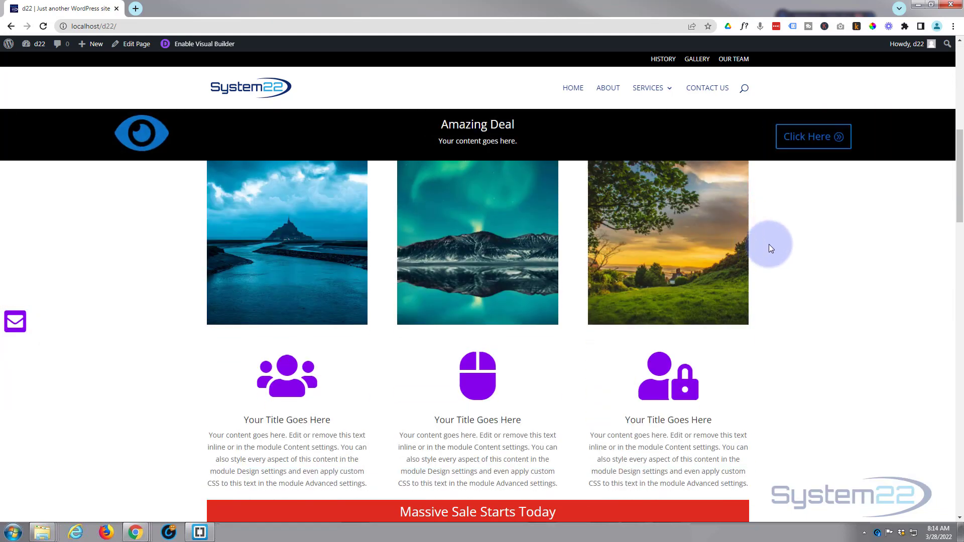
pyautogui.scroll(3, 769, 244)
pyautogui.scroll(6, 792, 280)
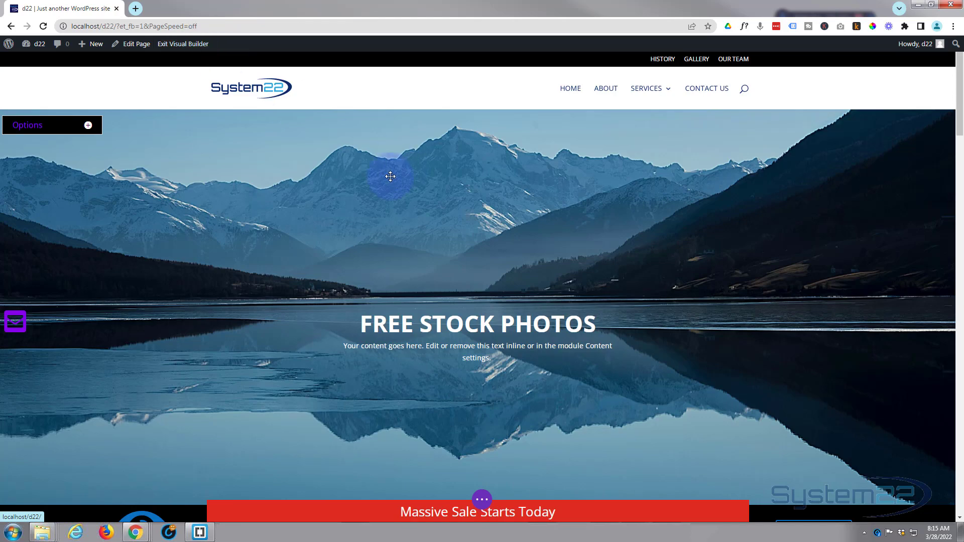
pyautogui.scroll(-5, 374, 206)
pyautogui.scroll(-3, 373, 206)
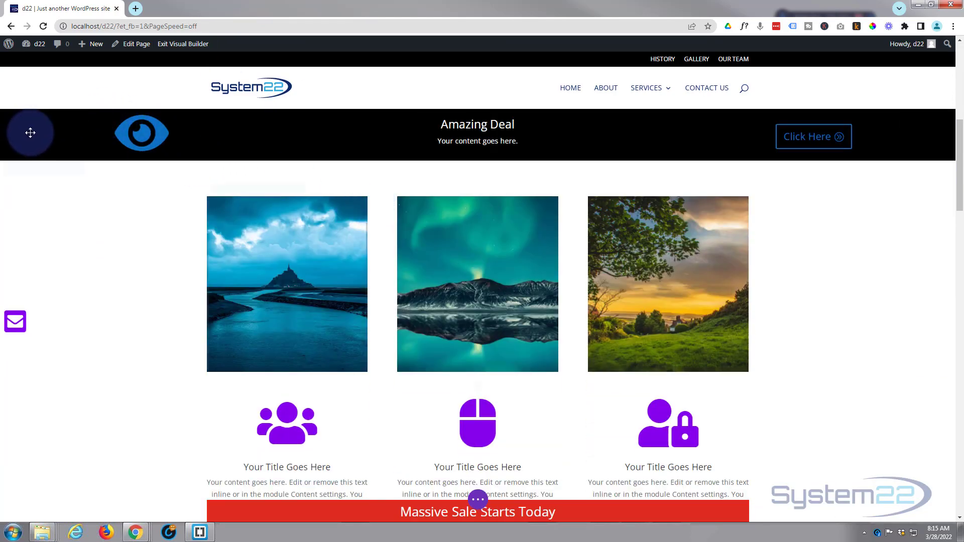
pyautogui.scroll(2, 32, 128)
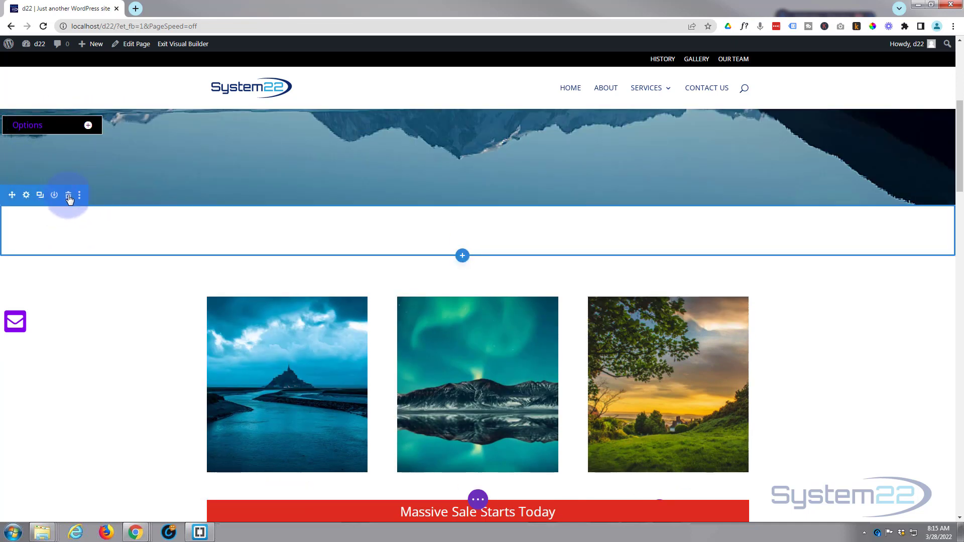
pyautogui.click(68, 196)
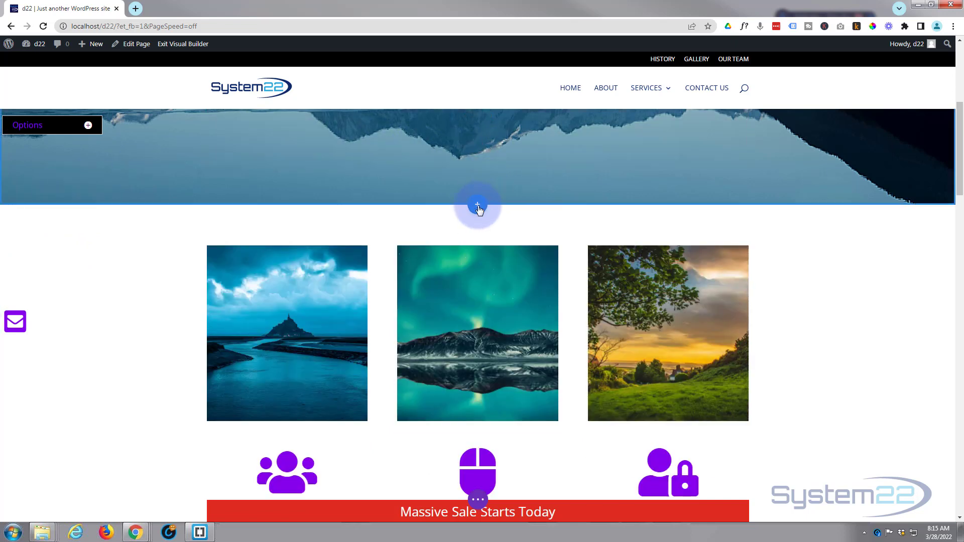
# Insert a Regular section below the hero with a three-column row
pyautogui.click(478, 205)
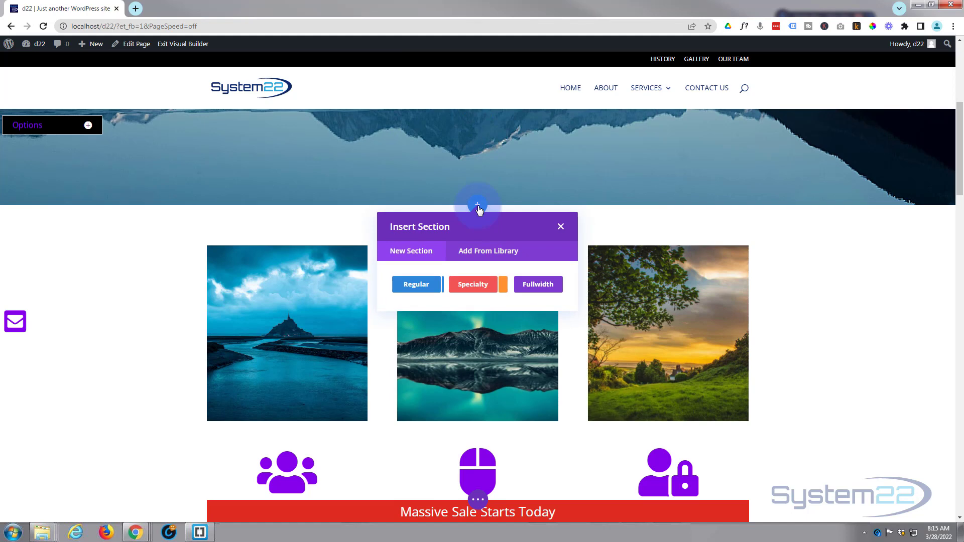
pyautogui.click(423, 289)
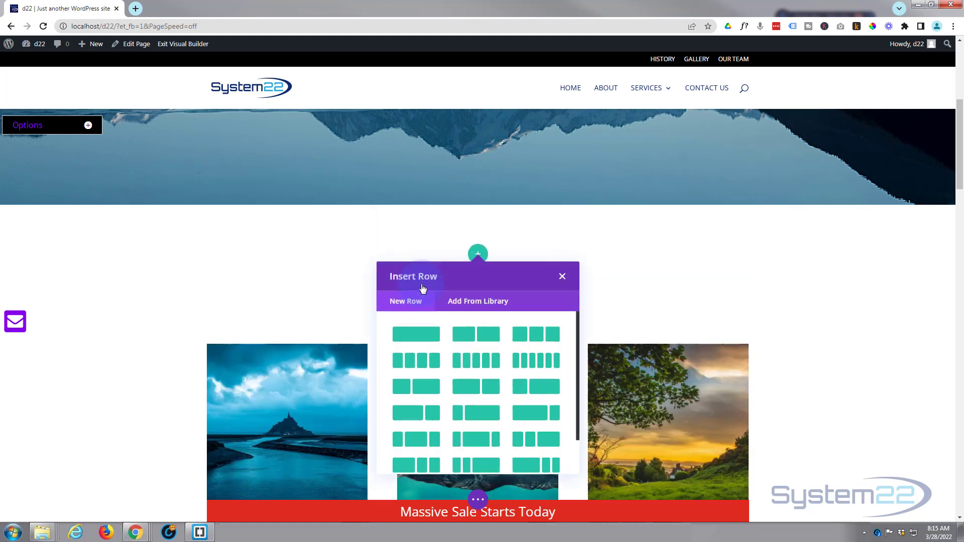
pyautogui.click(538, 330)
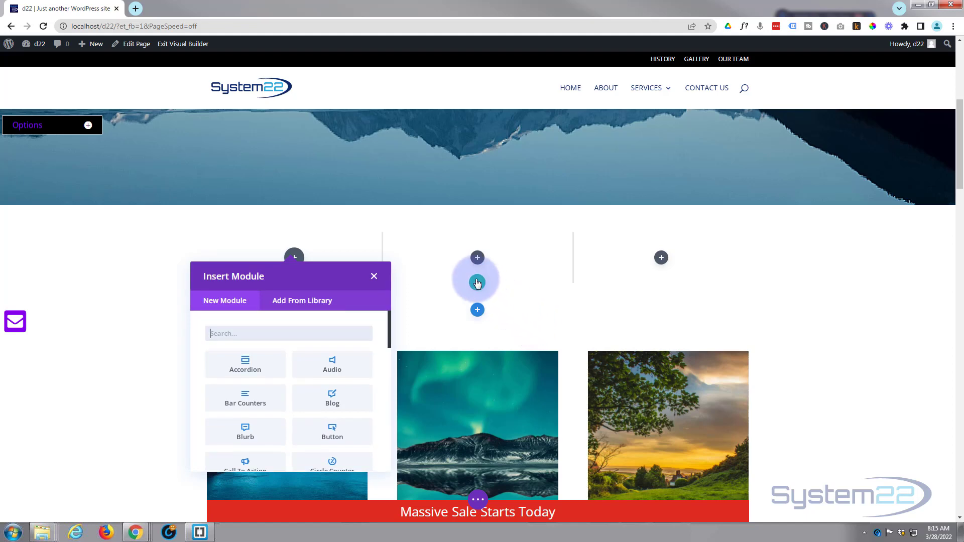
# Add an Icon module to the first column and set its icon to 'eye'
pyautogui.scroll(-2, 312, 349)
pyautogui.scroll(-3, 313, 350)
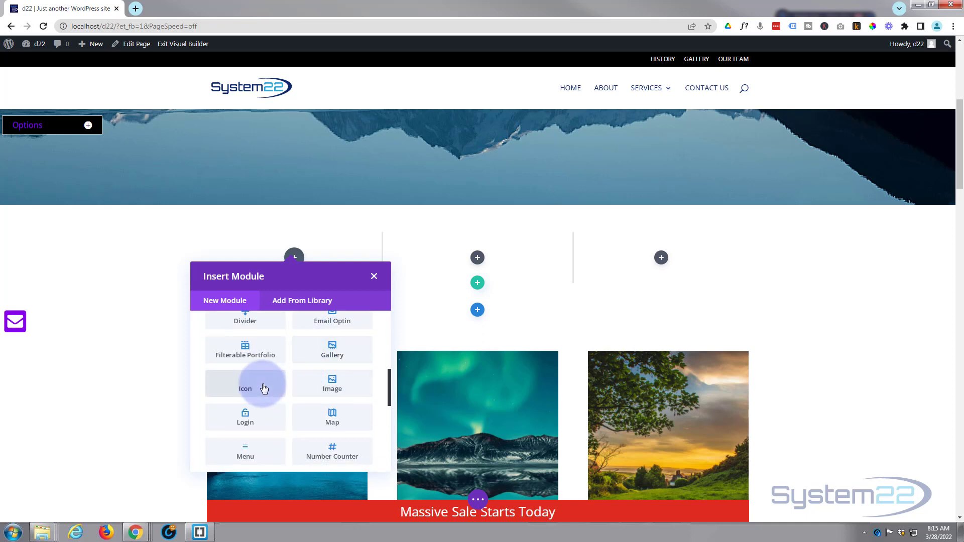
pyautogui.click(264, 388)
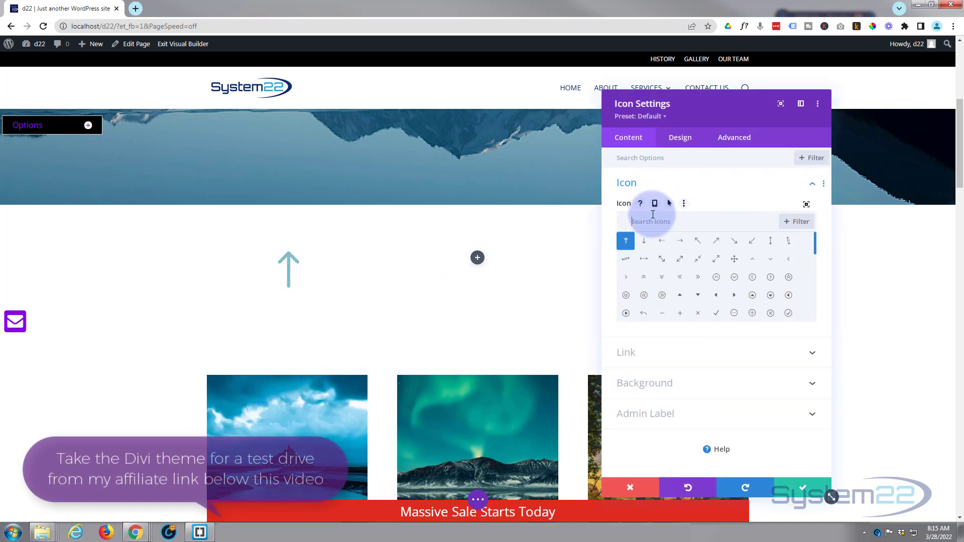
pyautogui.write('eye')
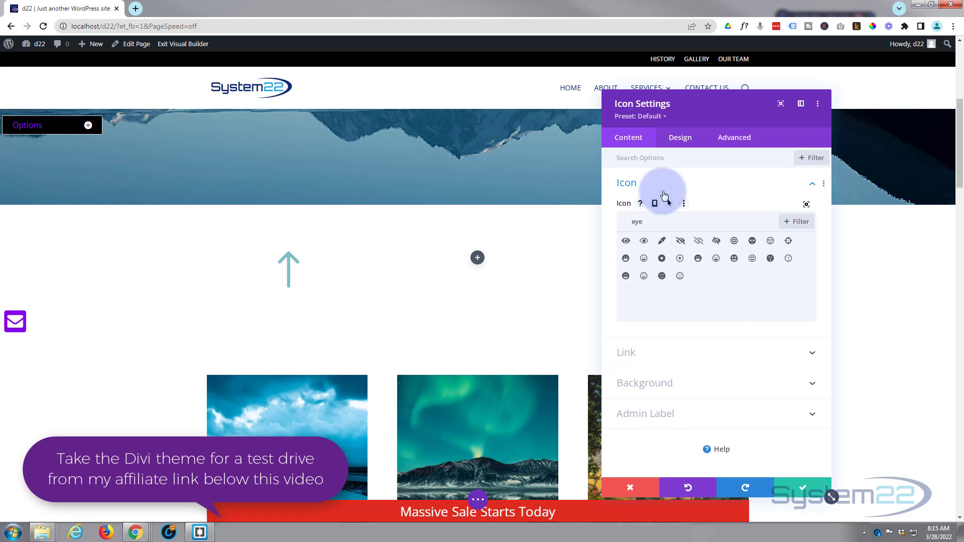
pyautogui.click(625, 241)
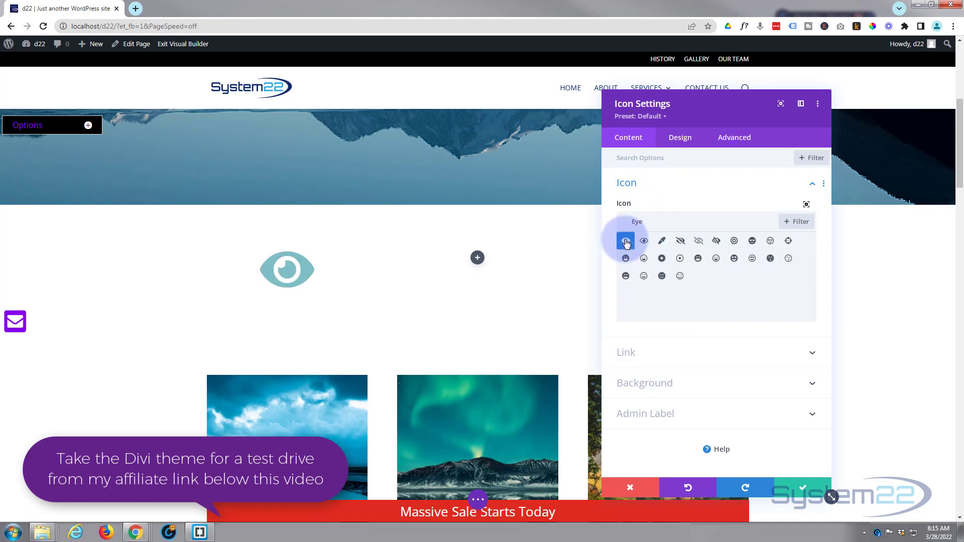
# Save the eye icon and add a Call To Action module to the middle column
pyautogui.click(800, 488)
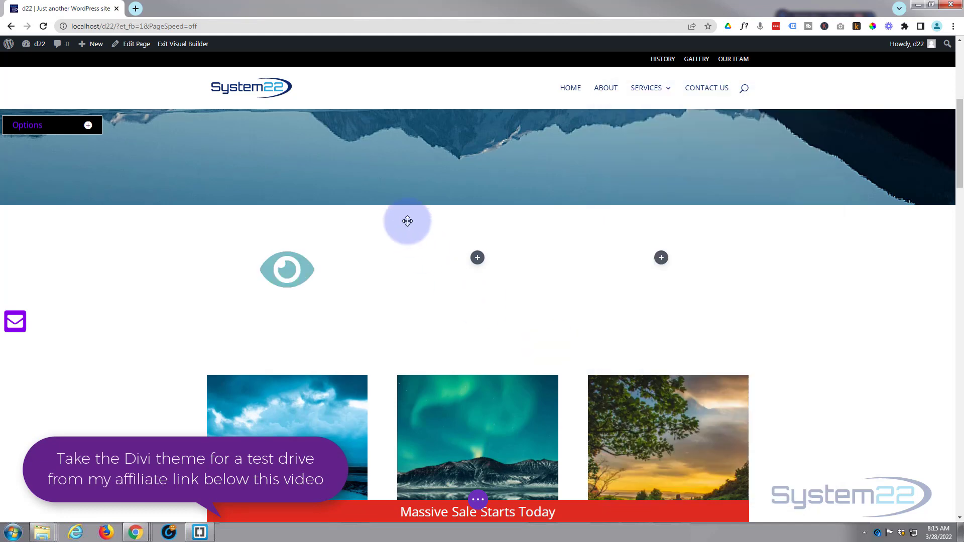
pyautogui.click(476, 258)
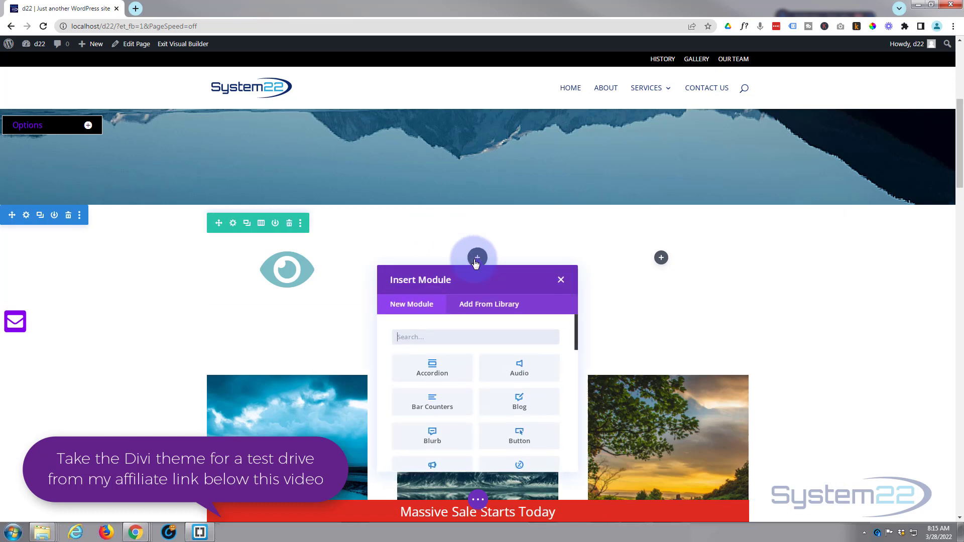
pyautogui.scroll(-2, 466, 419)
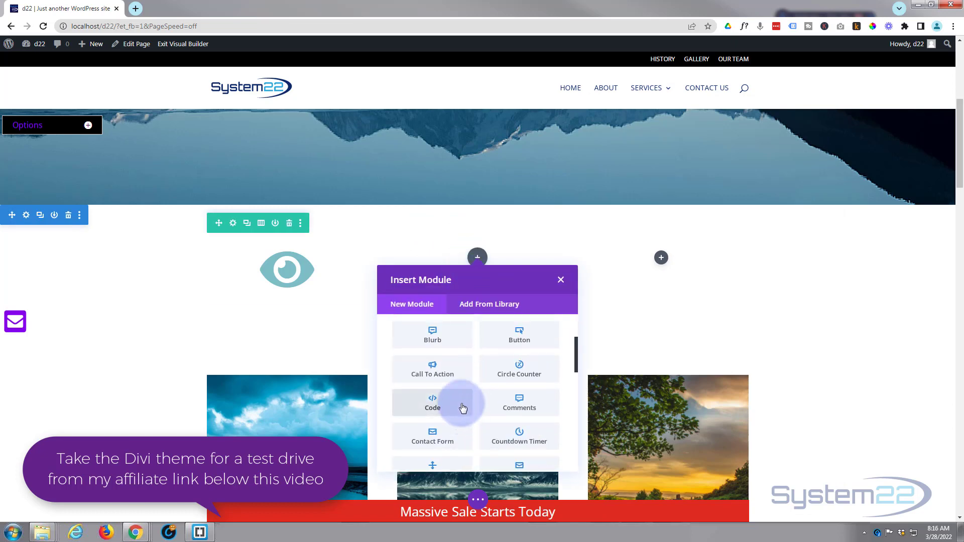
pyautogui.click(446, 377)
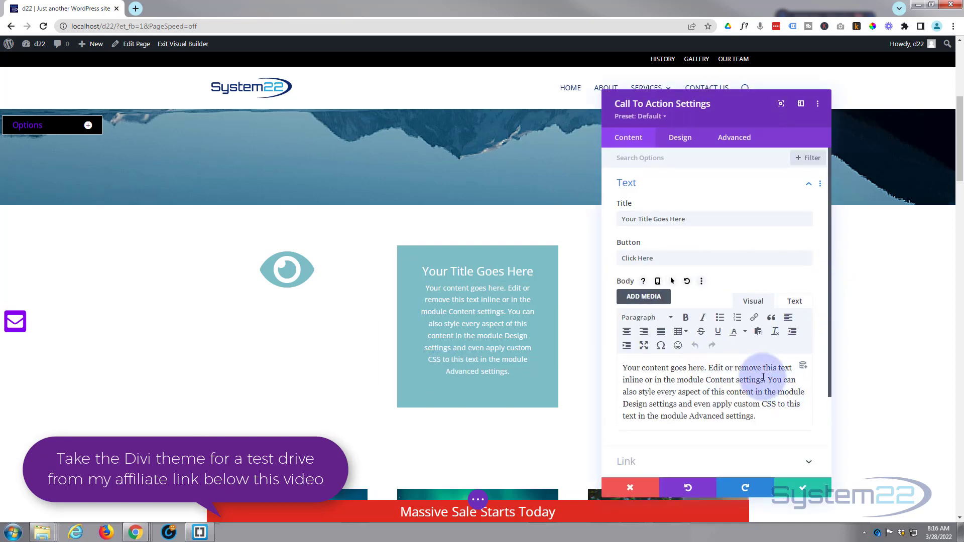
# Delete the extra body sentences, leaving only 'Your content goes here.'
pyautogui.moveTo(768, 380); pyautogui.dragTo(802, 420)
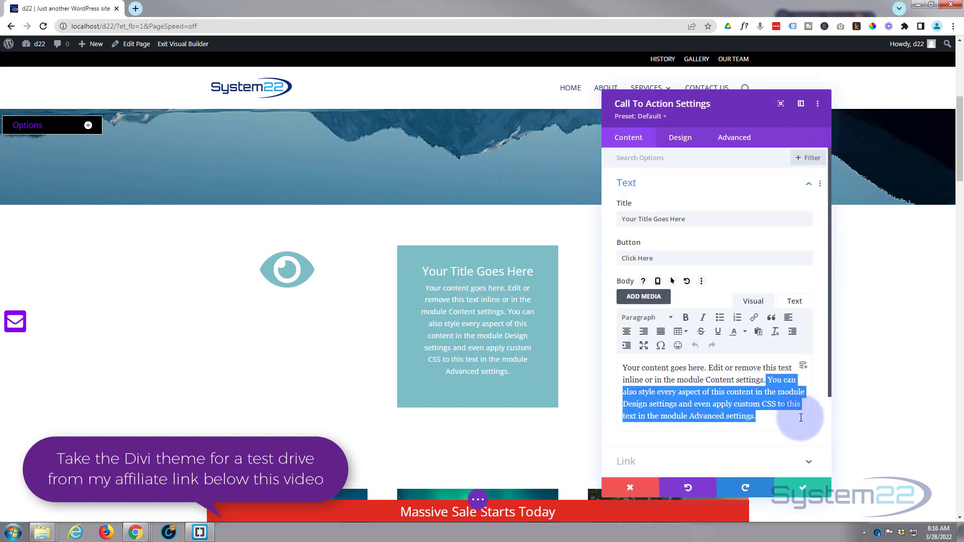
pyautogui.press('BackSpace')
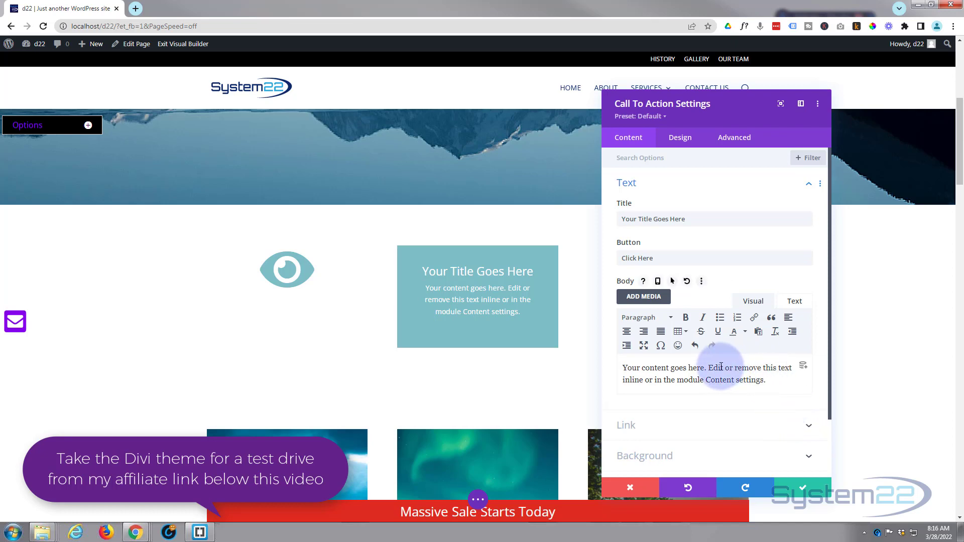
pyautogui.moveTo(706, 368); pyautogui.dragTo(792, 401)
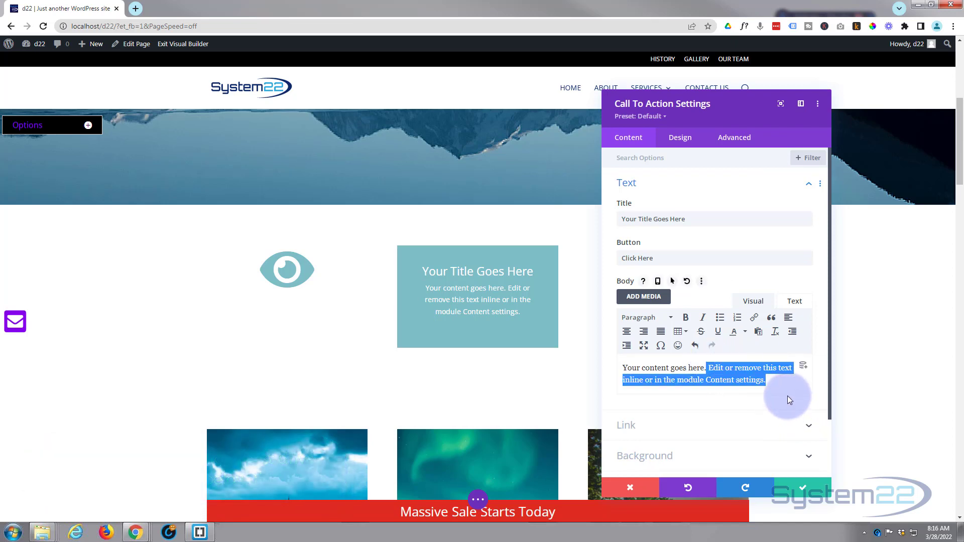
pyautogui.press('BackSpace')
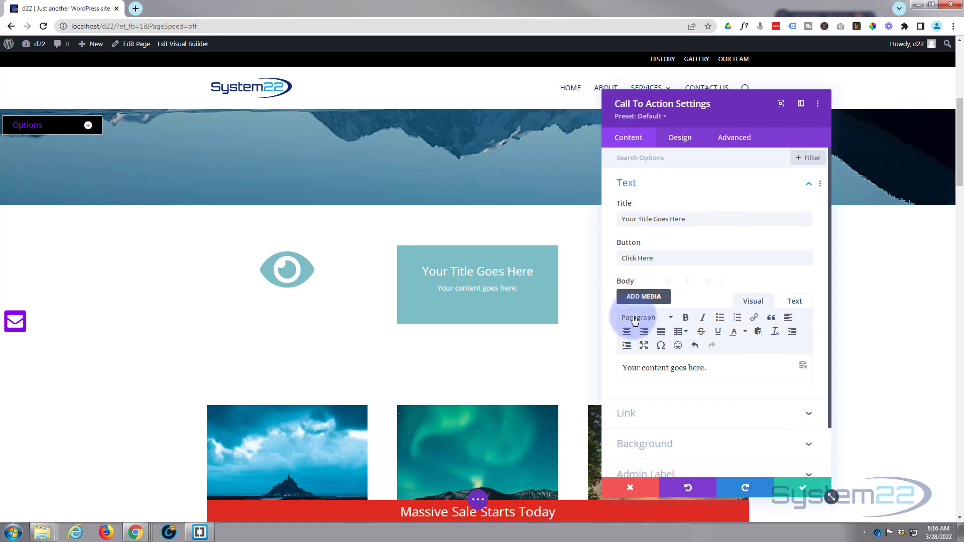
# Remove the call-to-action's teal background colour and move the settings panel aside
pyautogui.scroll(-2, 653, 341)
pyautogui.click(700, 385)
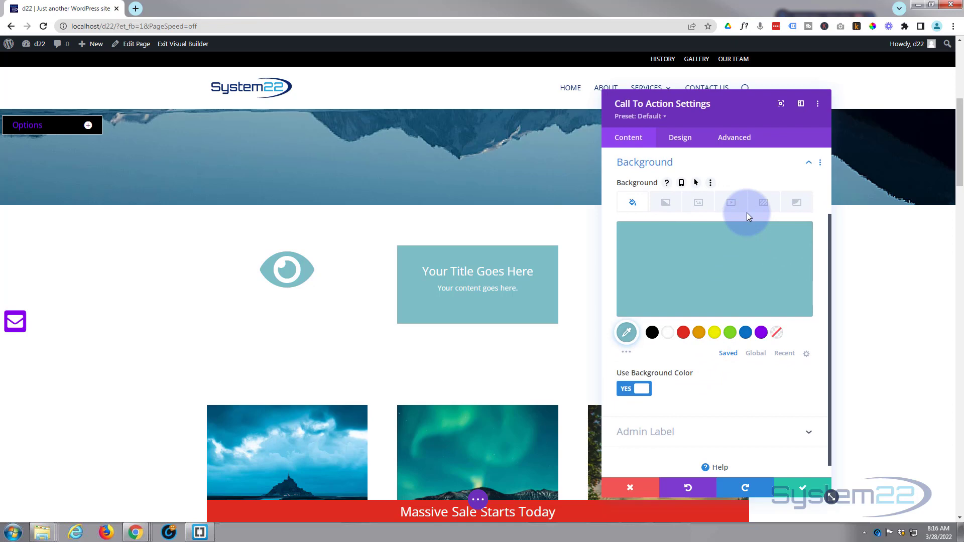
pyautogui.moveTo(773, 240)
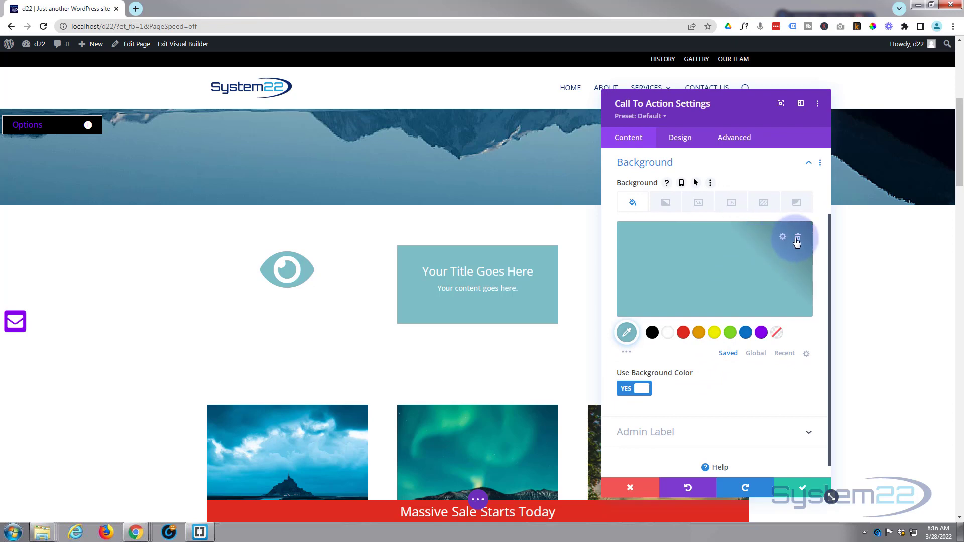
pyautogui.click(798, 238)
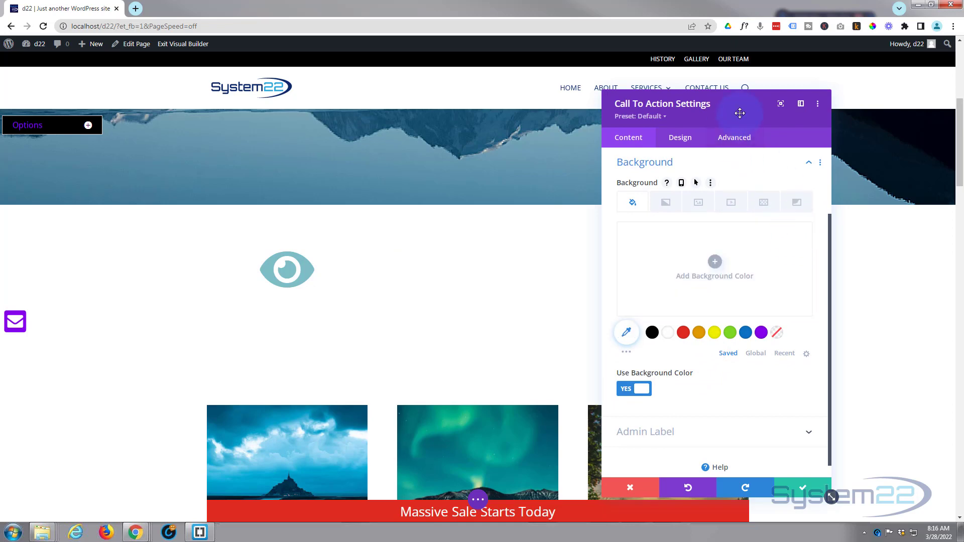
pyautogui.moveTo(740, 113); pyautogui.dragTo(446, 149)
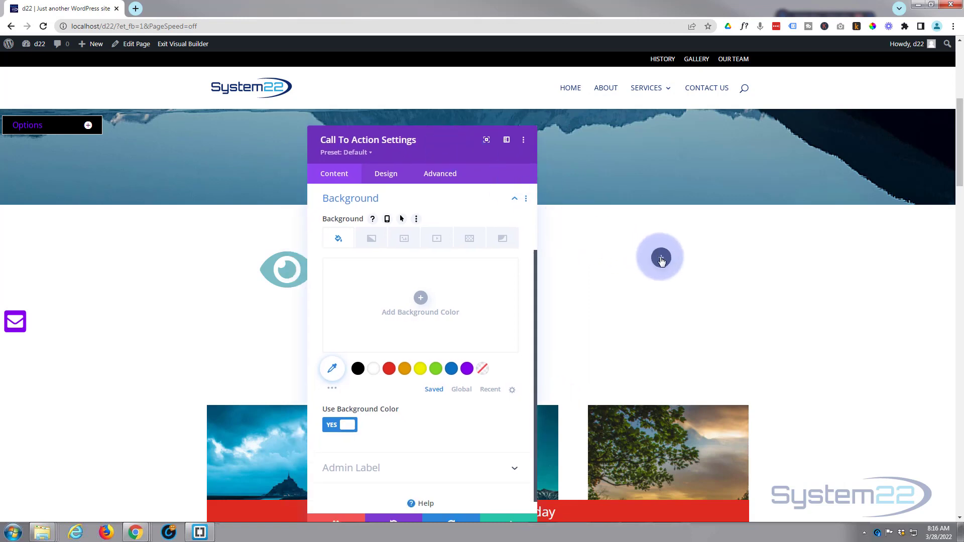
# Add a Button module to the right column with its link opening in the same window
pyautogui.click(510, 520)
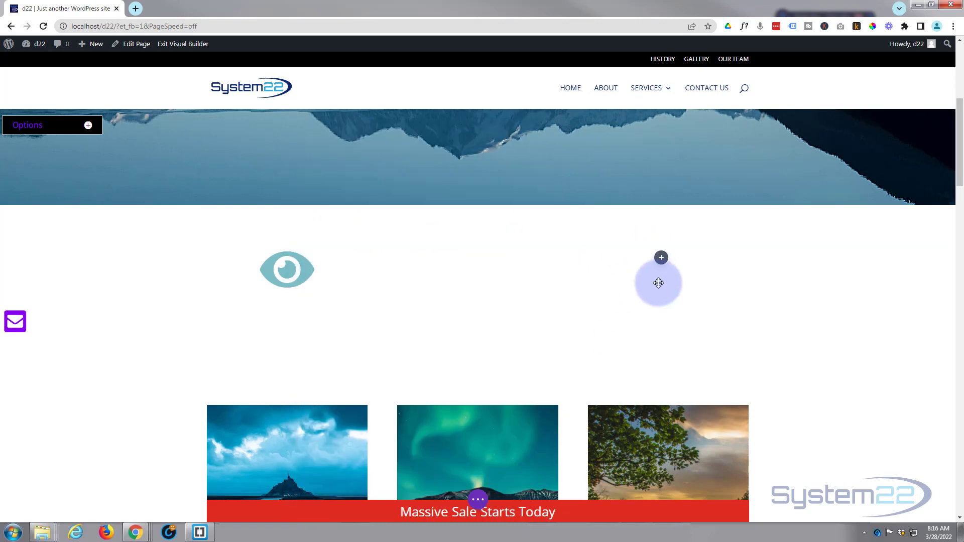
pyautogui.click(662, 259)
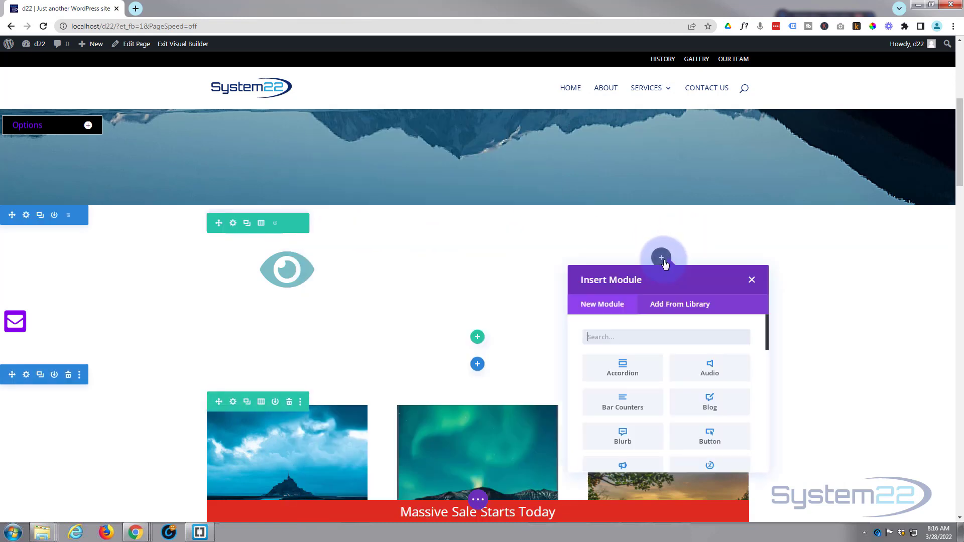
pyautogui.scroll(-1, 654, 370)
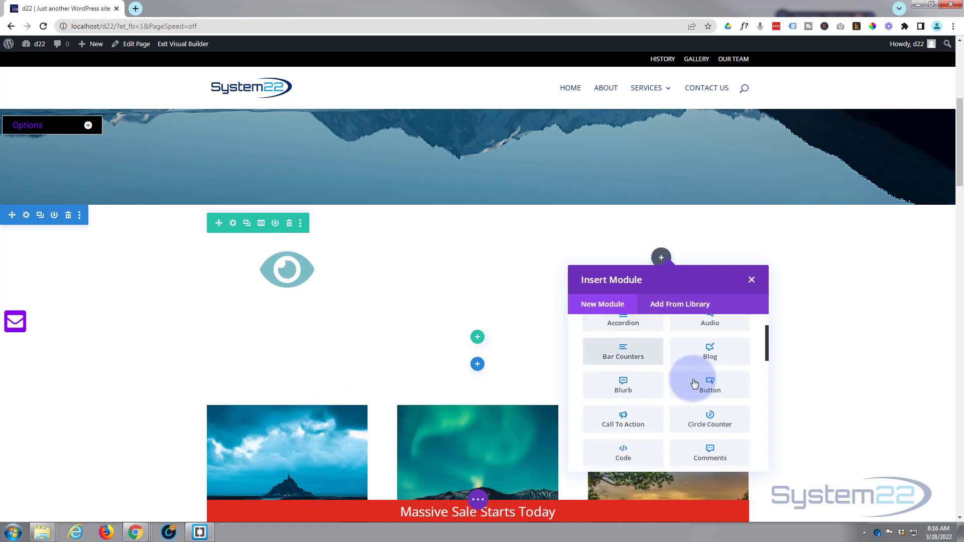
pyautogui.click(682, 384)
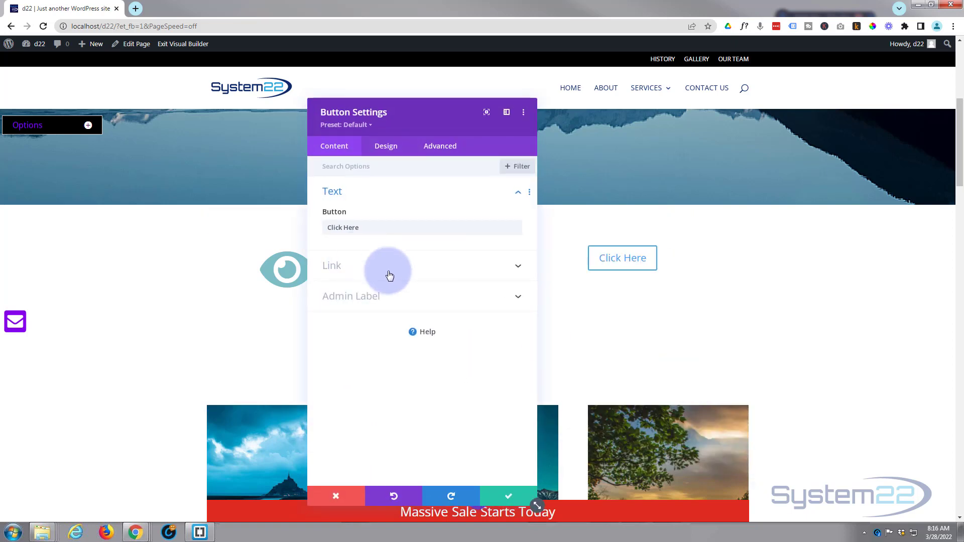
pyautogui.click(352, 262)
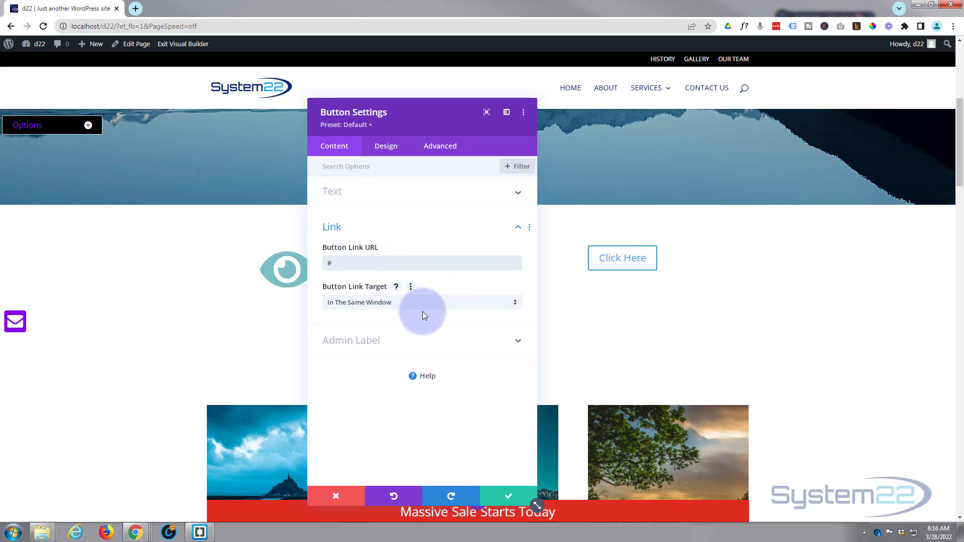
pyautogui.click(409, 303)
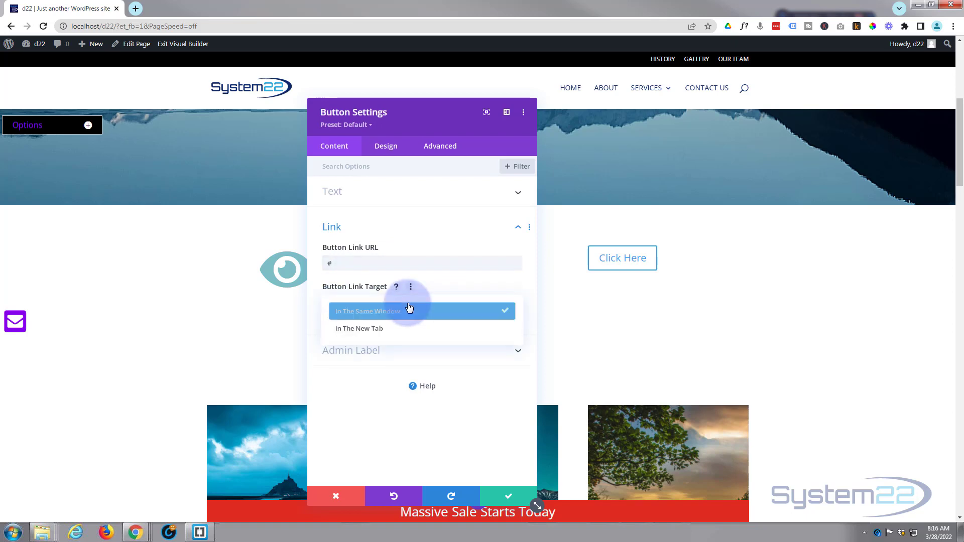
pyautogui.click(315, 303)
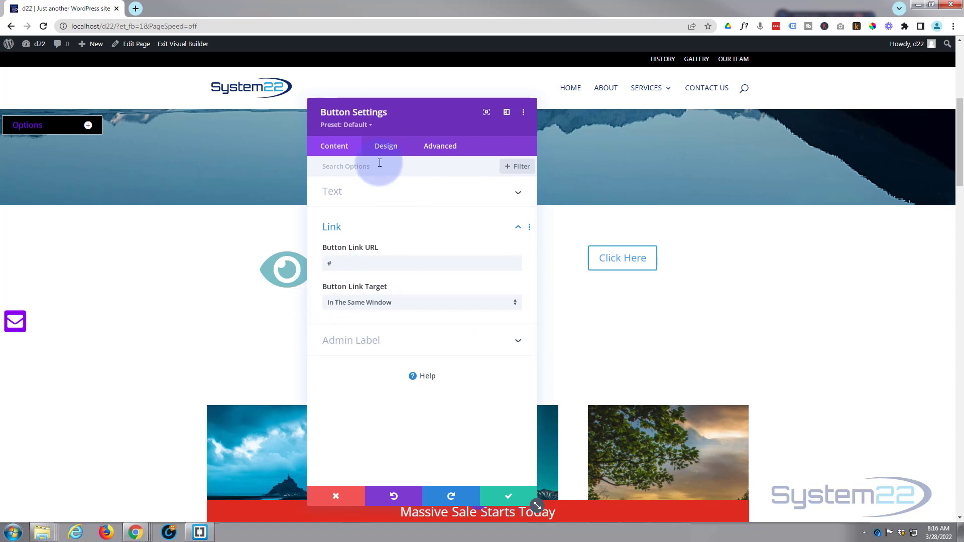
# Enable custom button styles with blue #0c71c3 text and save the button
pyautogui.click(387, 148)
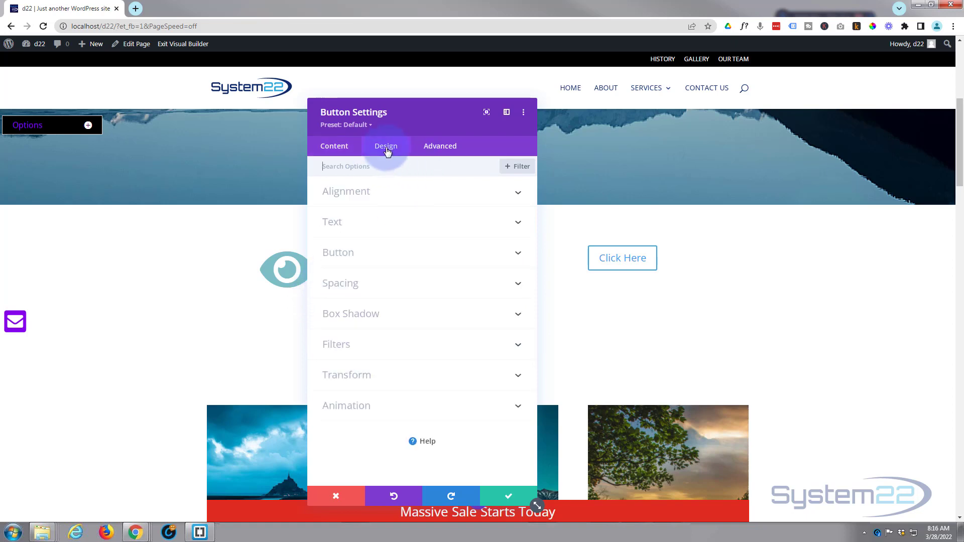
pyautogui.click(390, 250)
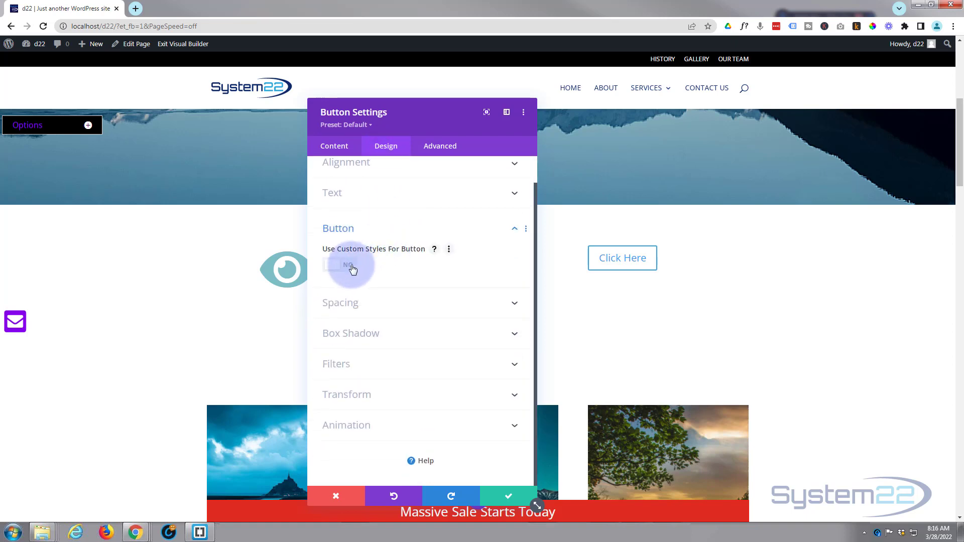
pyautogui.click(353, 269)
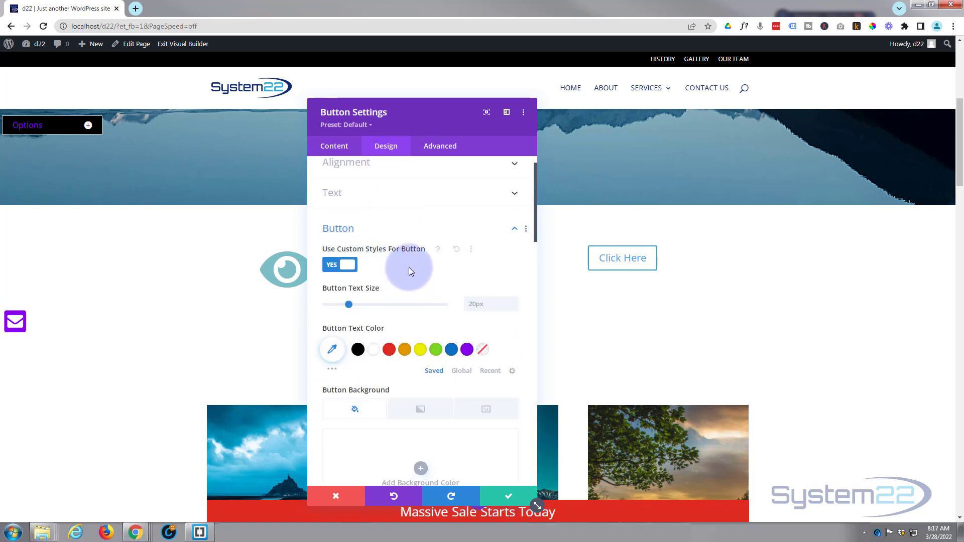
pyautogui.scroll(-2, 409, 267)
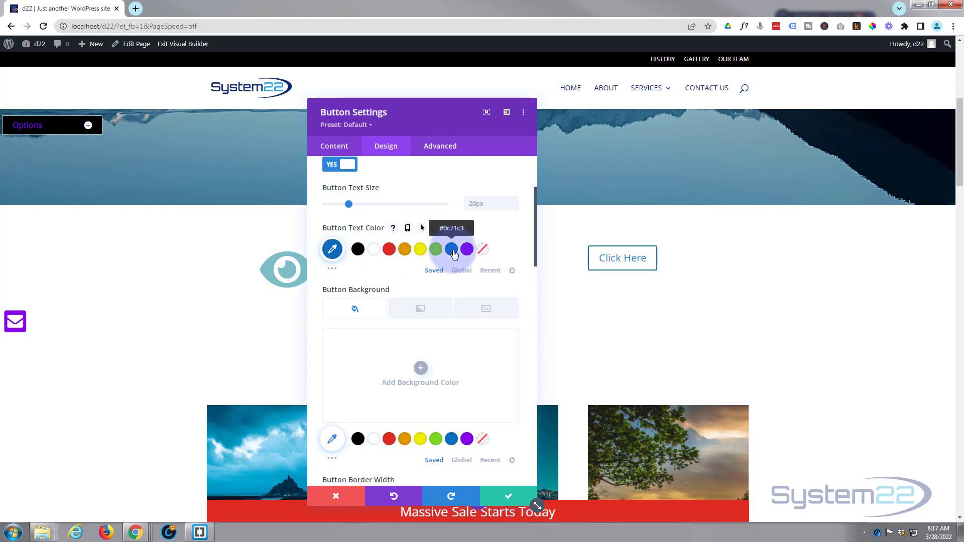
pyautogui.click(509, 498)
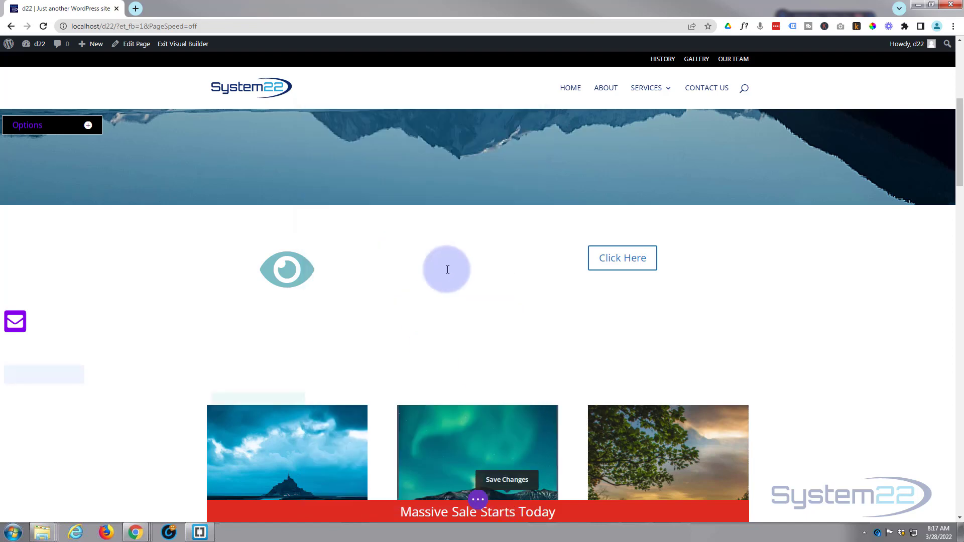
# Set the call-to-action title text colour to blue #0c71c3
pyautogui.moveTo(447, 270)
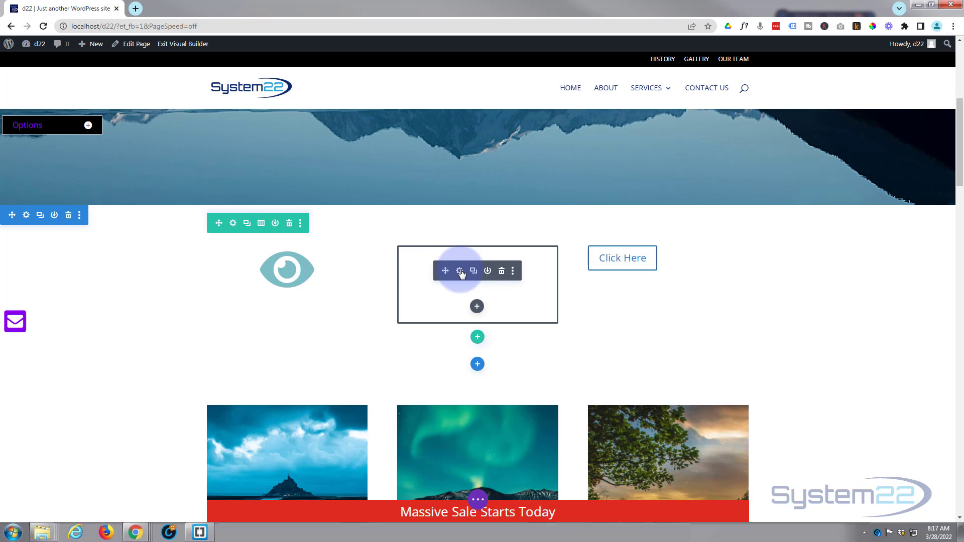
pyautogui.click(460, 272)
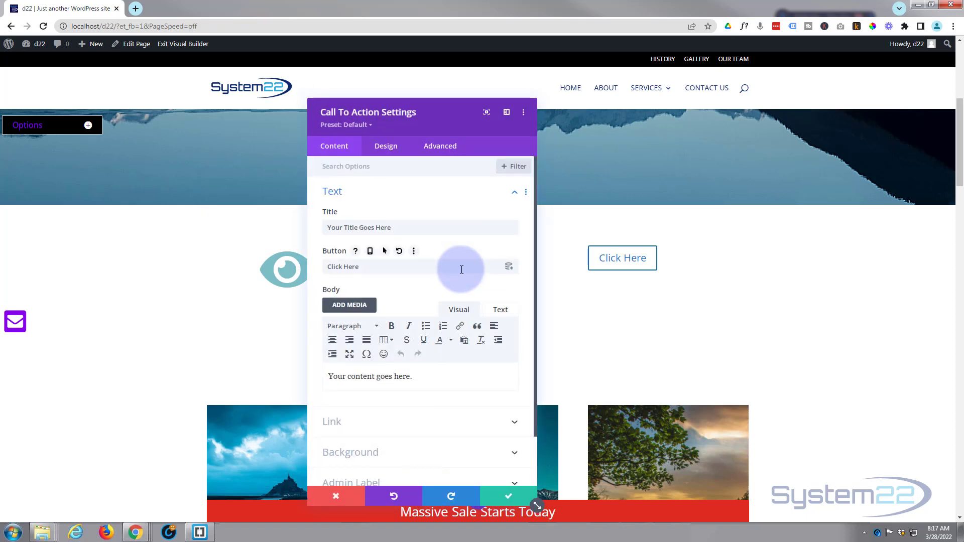
pyautogui.click(391, 152)
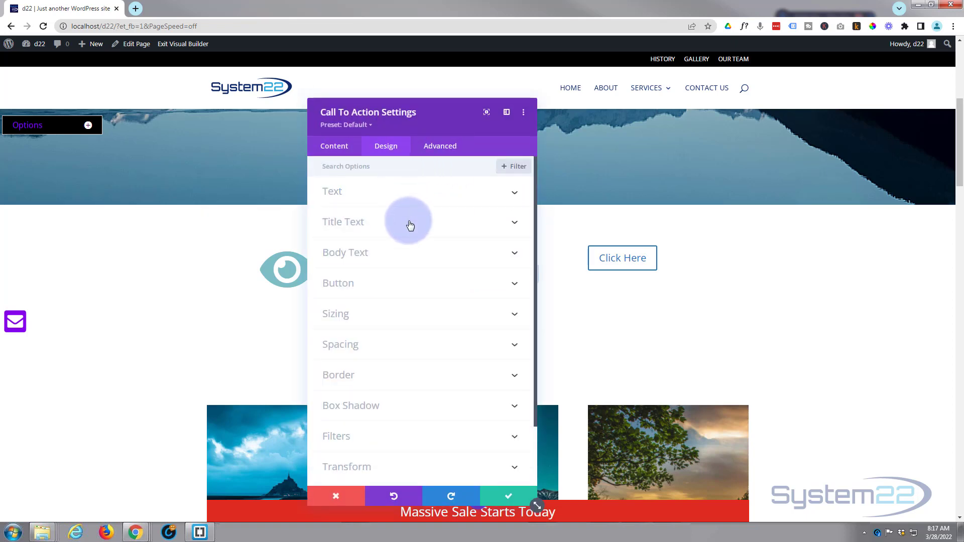
pyautogui.click(409, 222)
pyautogui.click(451, 405)
# Set the call-to-action body text to blue #0c71c3 as well and save the module
pyautogui.scroll(-3, 420, 255)
pyautogui.scroll(-5, 420, 253)
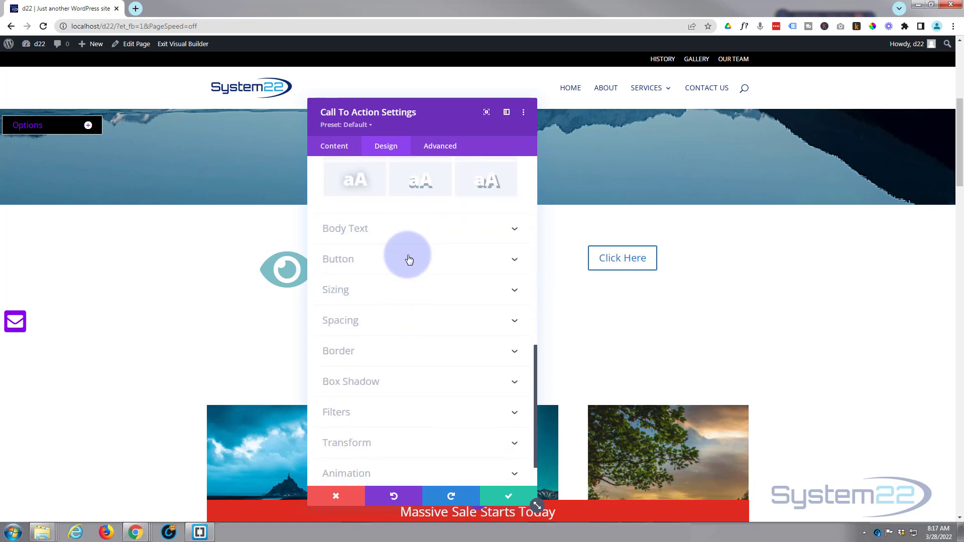
pyautogui.click(413, 227)
pyautogui.scroll(-3, 415, 246)
pyautogui.scroll(4, 416, 254)
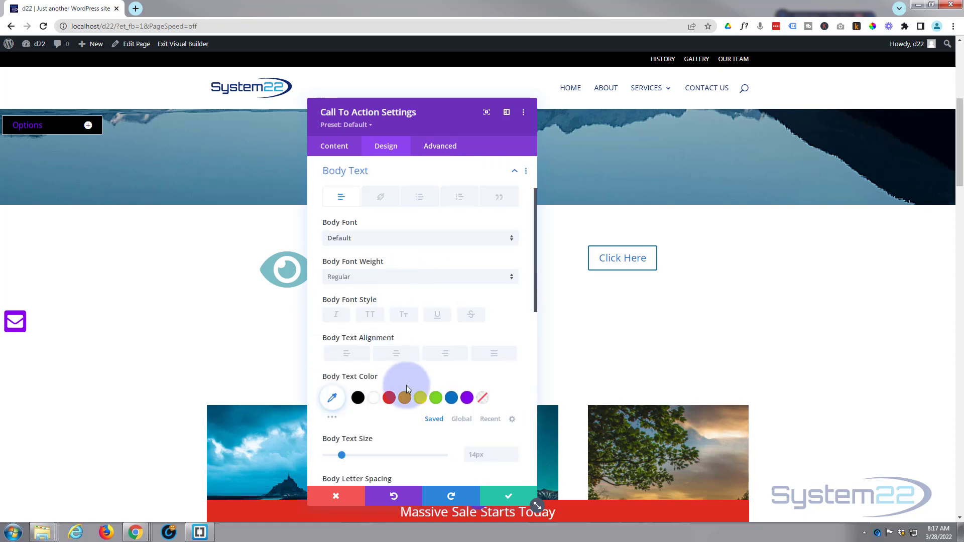
pyautogui.click(451, 398)
pyautogui.moveTo(455, 123); pyautogui.dragTo(736, 112)
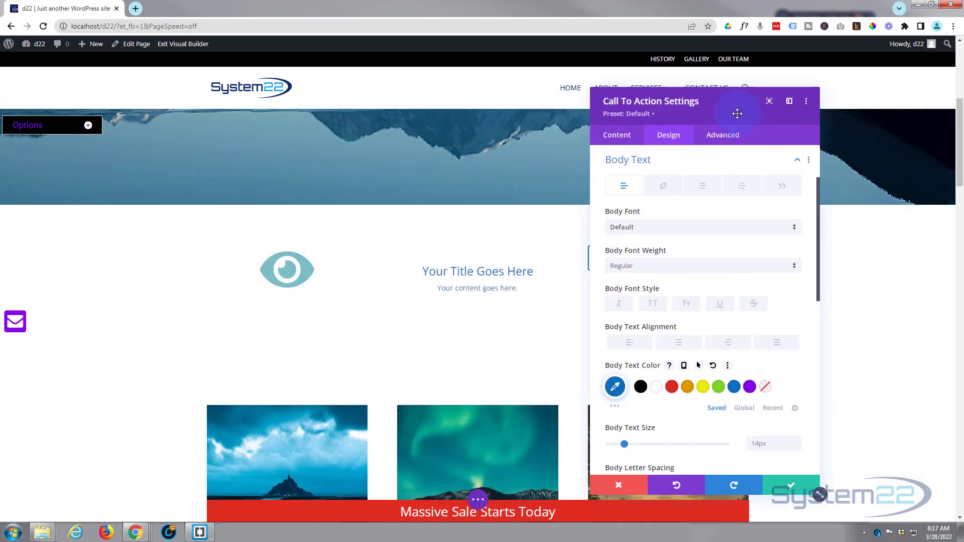
pyautogui.click(789, 487)
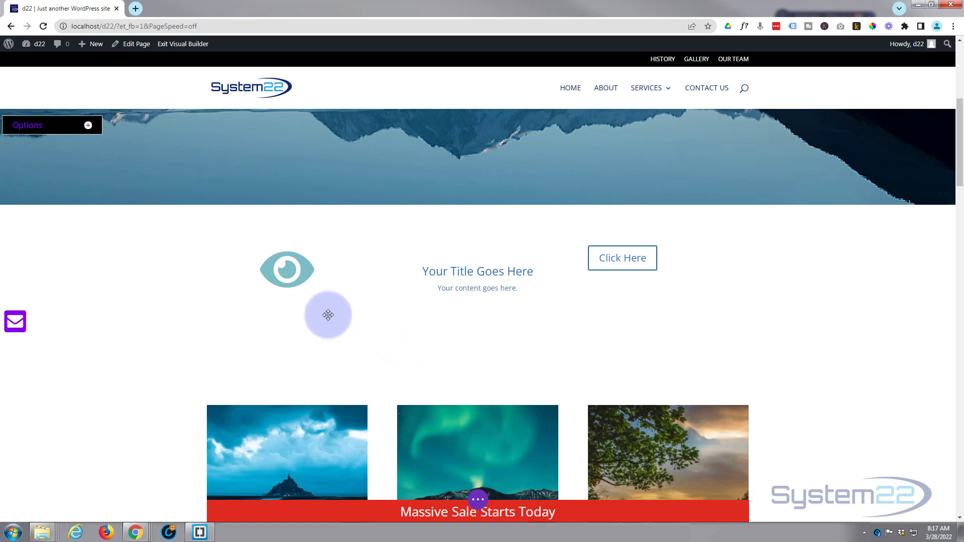
# Set the eye icon's colour to blue #0c71c3 and save its settings
pyautogui.moveTo(287, 269)
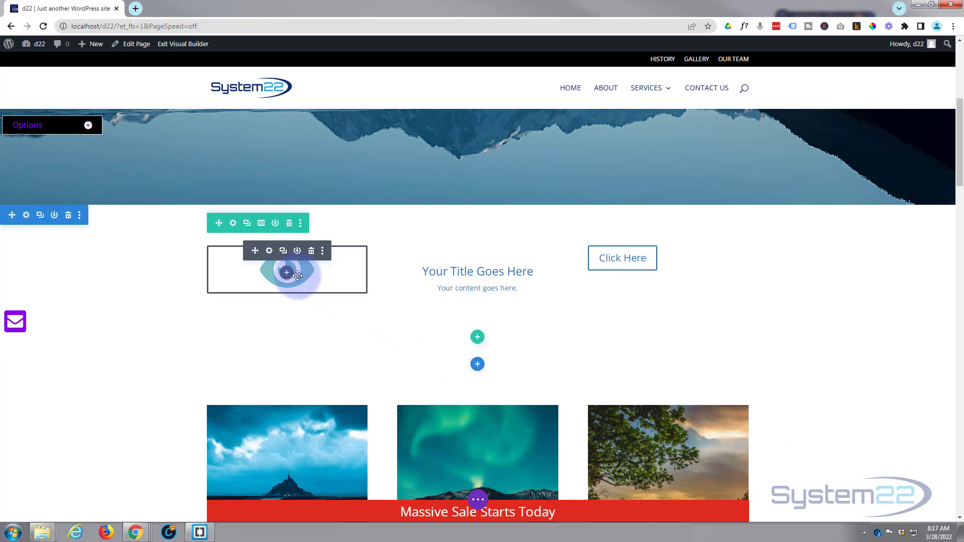
pyautogui.click(269, 252)
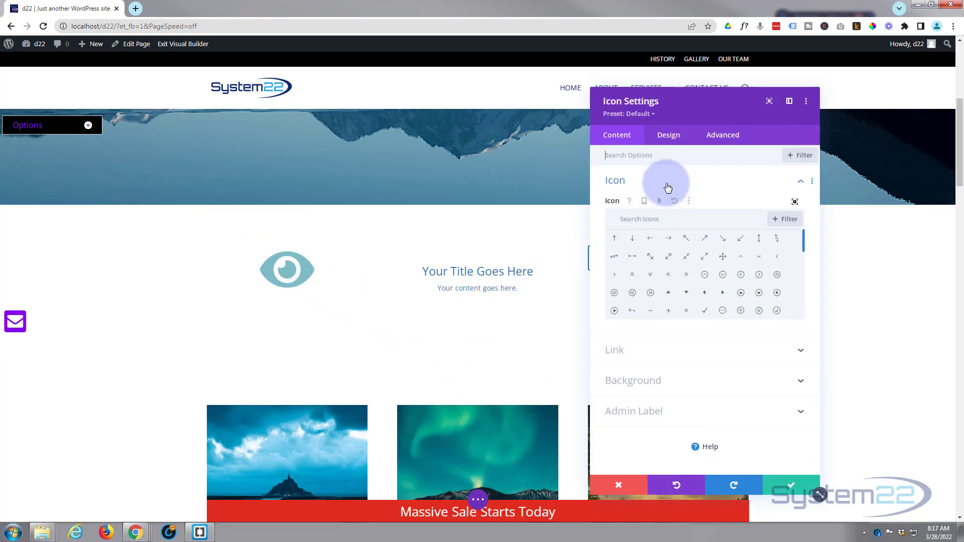
pyautogui.click(669, 141)
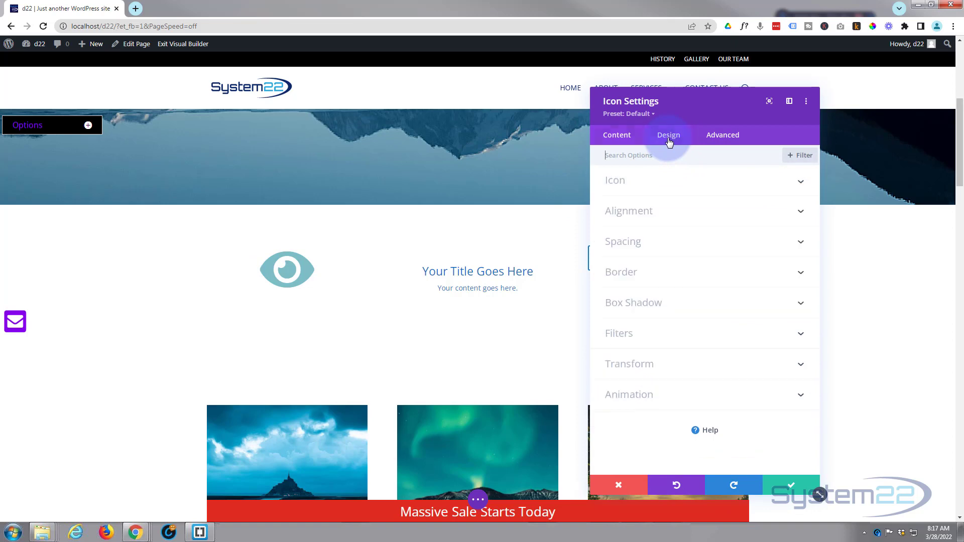
pyautogui.click(709, 183)
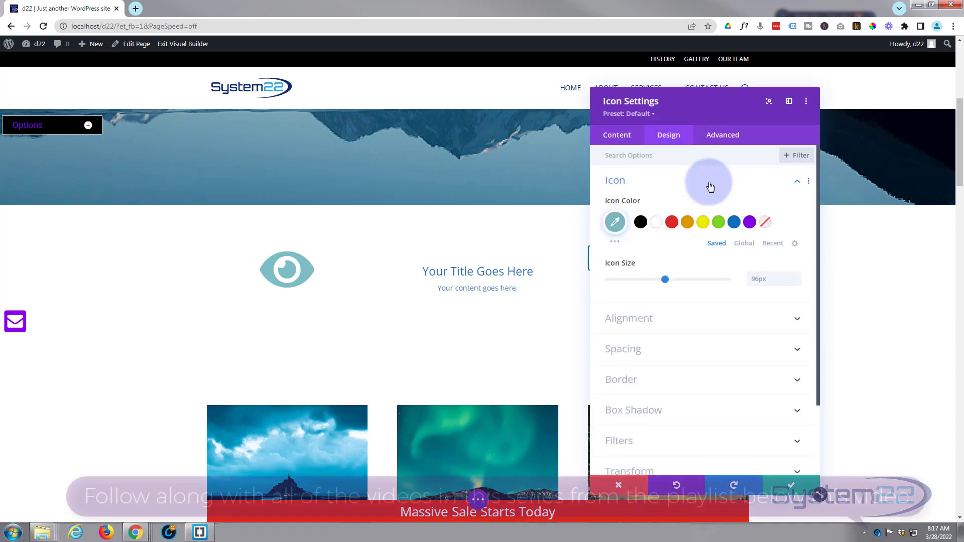
pyautogui.click(735, 223)
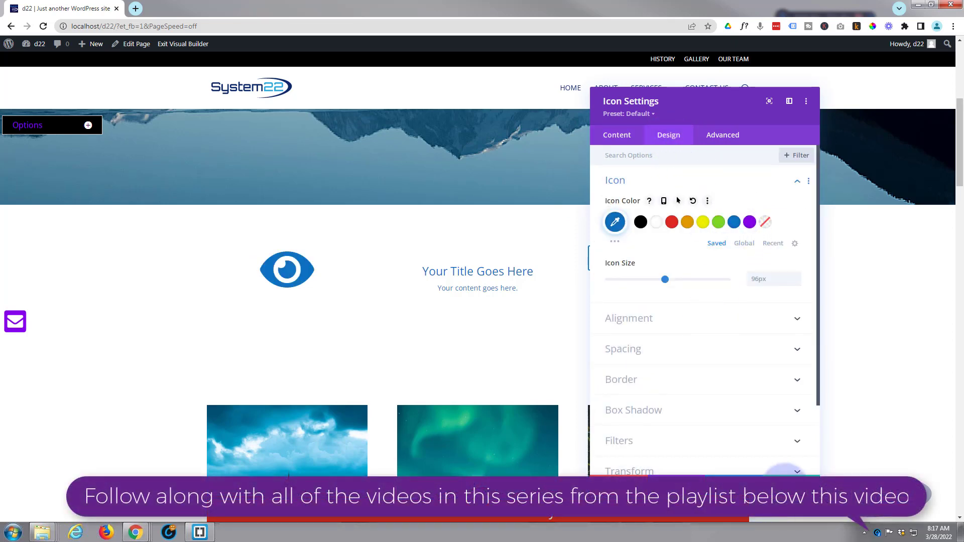
pyautogui.click(791, 483)
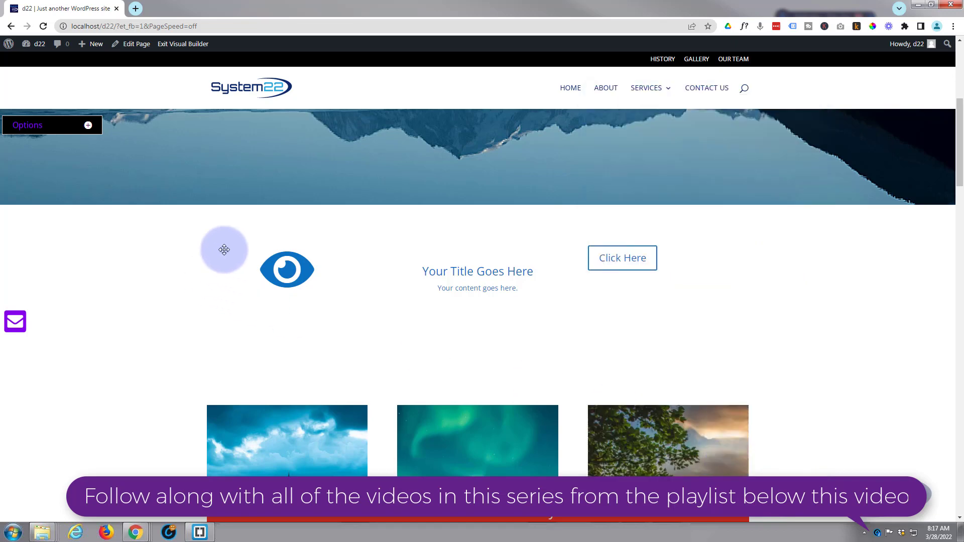
pyautogui.moveTo(254, 256)
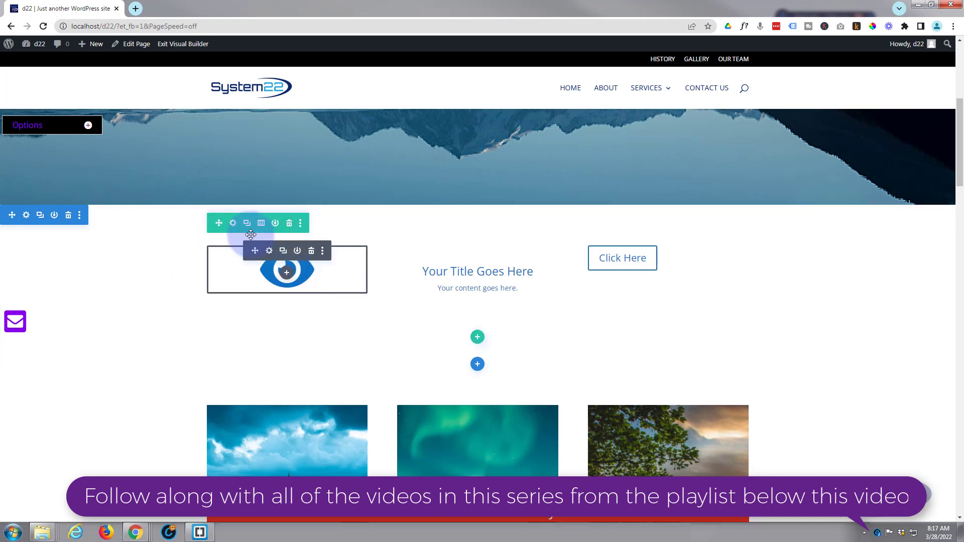
# Set the three-column row's background to black in Row Settings
pyautogui.click(233, 225)
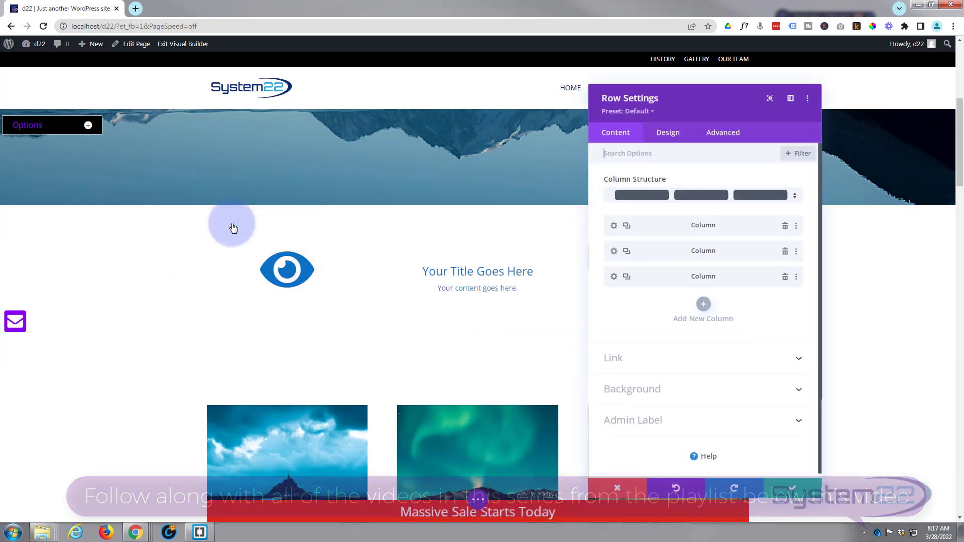
pyautogui.click(660, 389)
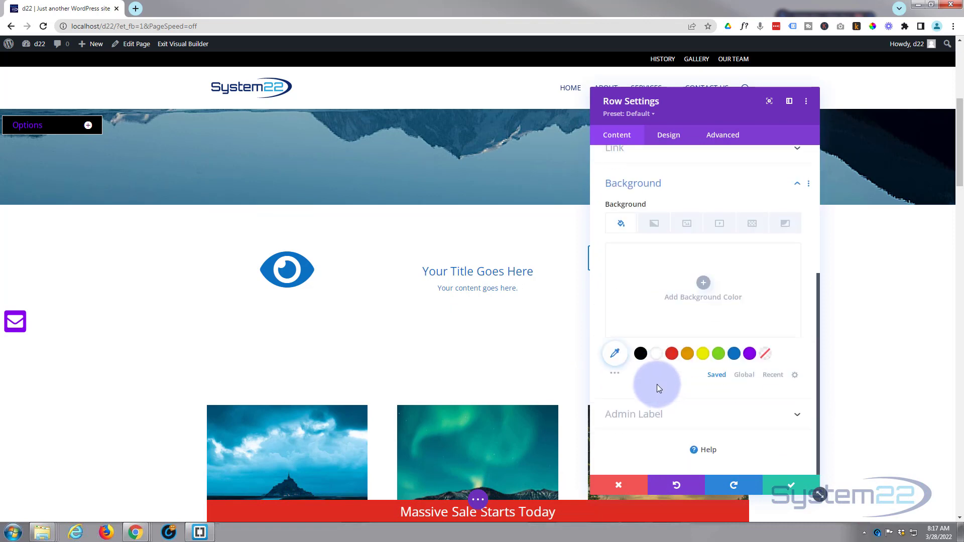
pyautogui.click(641, 354)
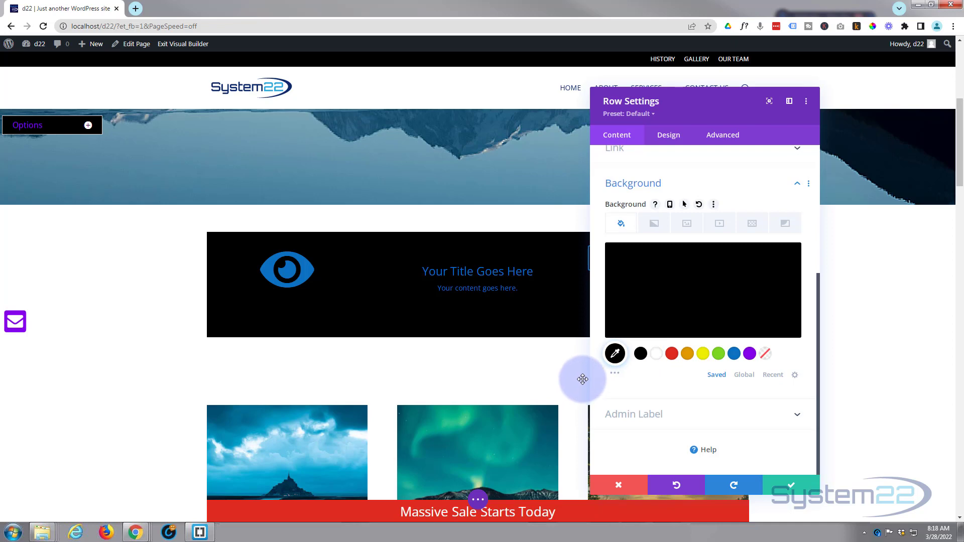
pyautogui.moveTo(680, 119); pyautogui.dragTo(799, 119)
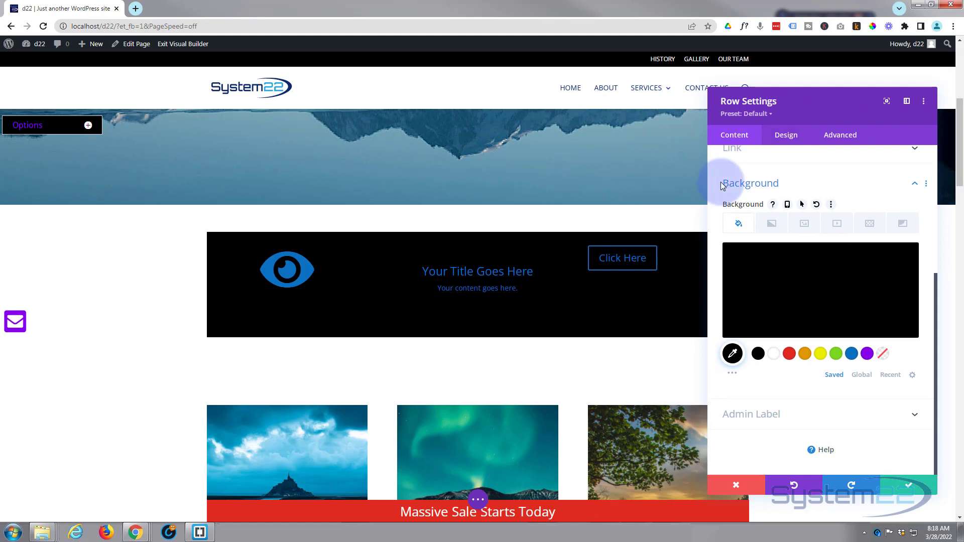
# Set the row's top and bottom padding to 0px and save Row Settings
pyautogui.click(787, 140)
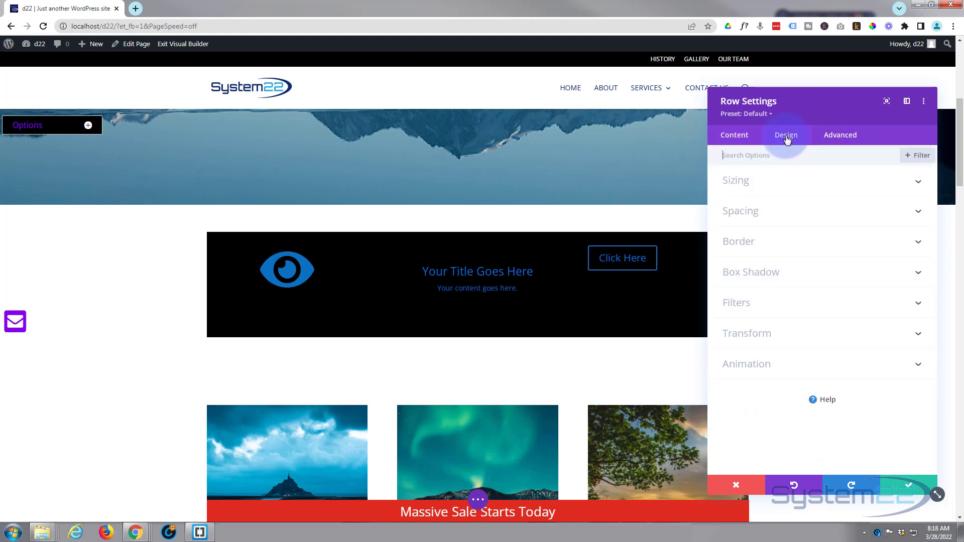
pyautogui.click(830, 213)
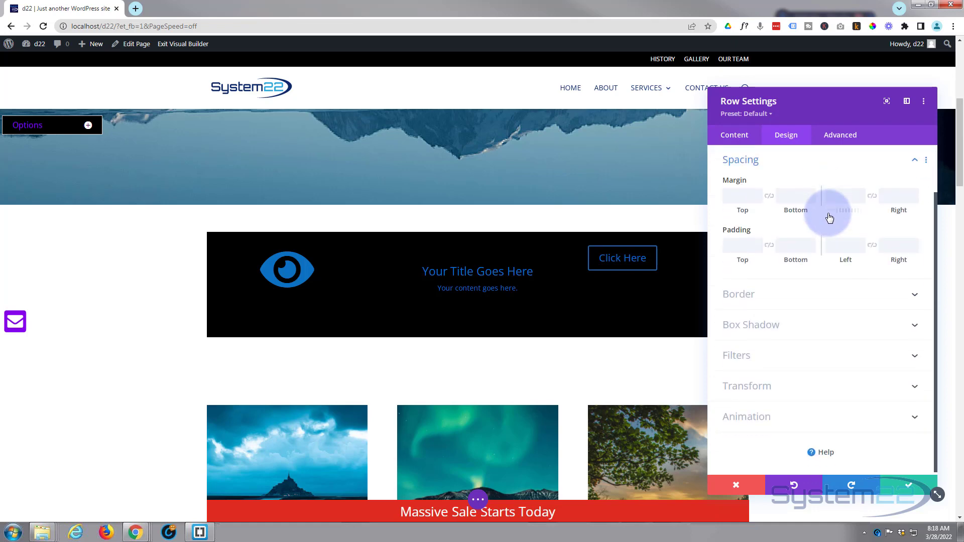
pyautogui.click(743, 243)
pyautogui.write('0px')
pyautogui.click(744, 257)
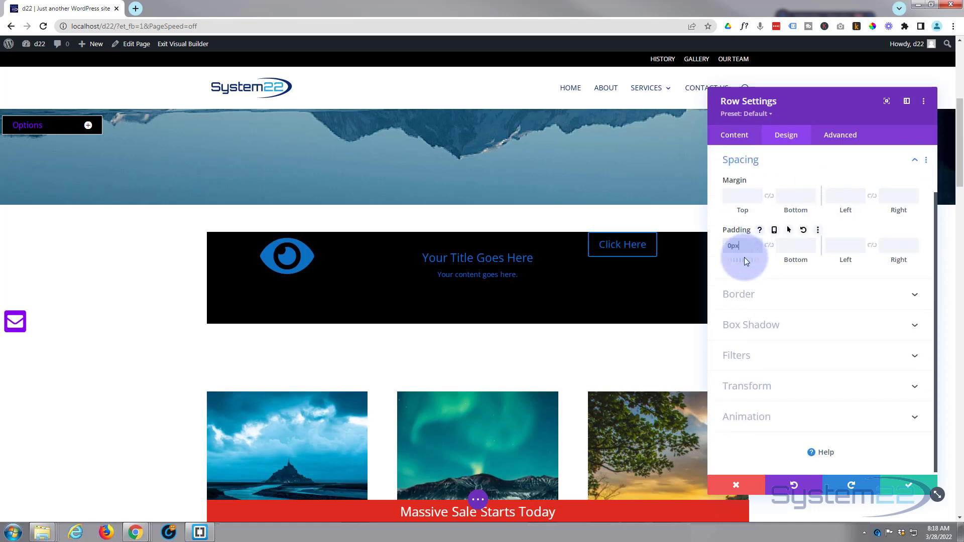
pyautogui.click(770, 247)
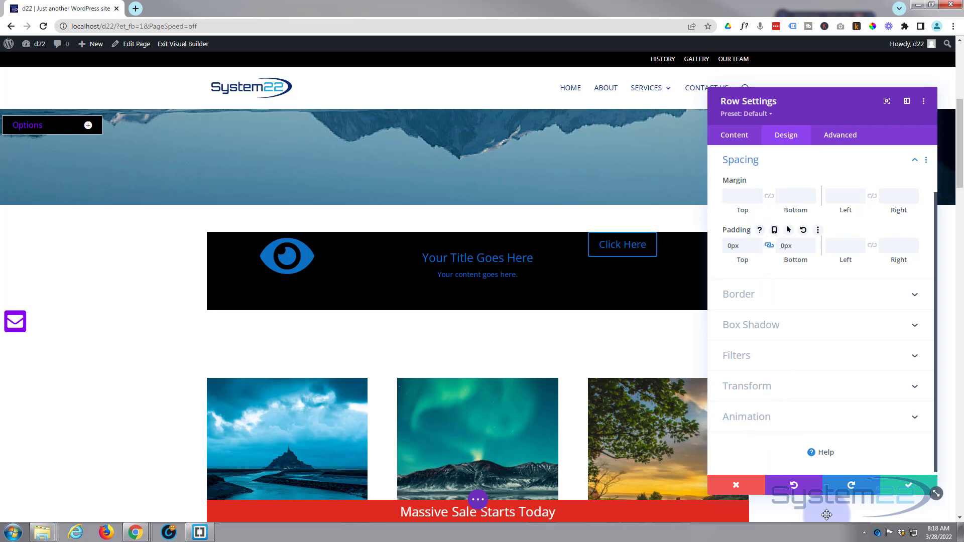
pyautogui.click(910, 487)
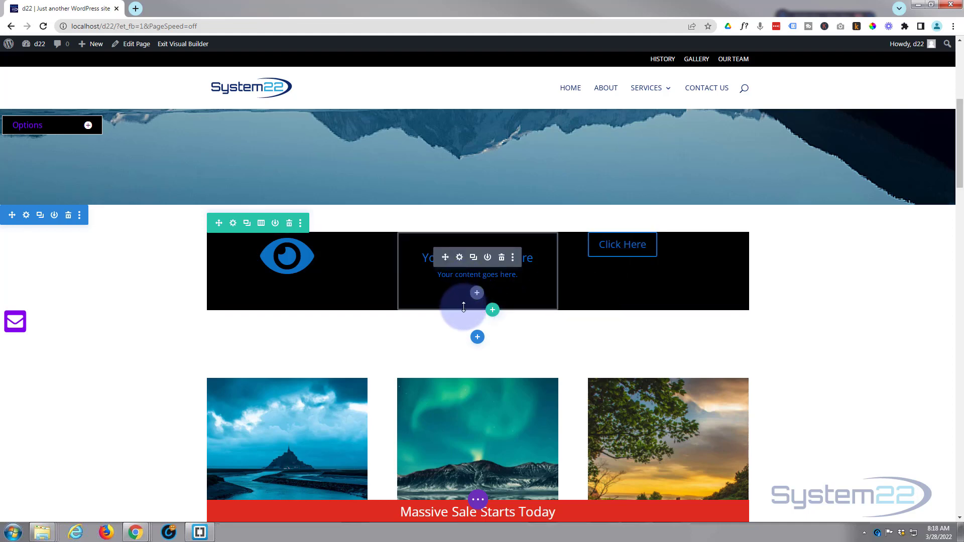
# Drag the title module's bottom padding and eye module's top padding smaller
pyautogui.moveTo(463, 288); pyautogui.dragTo(460, 281)
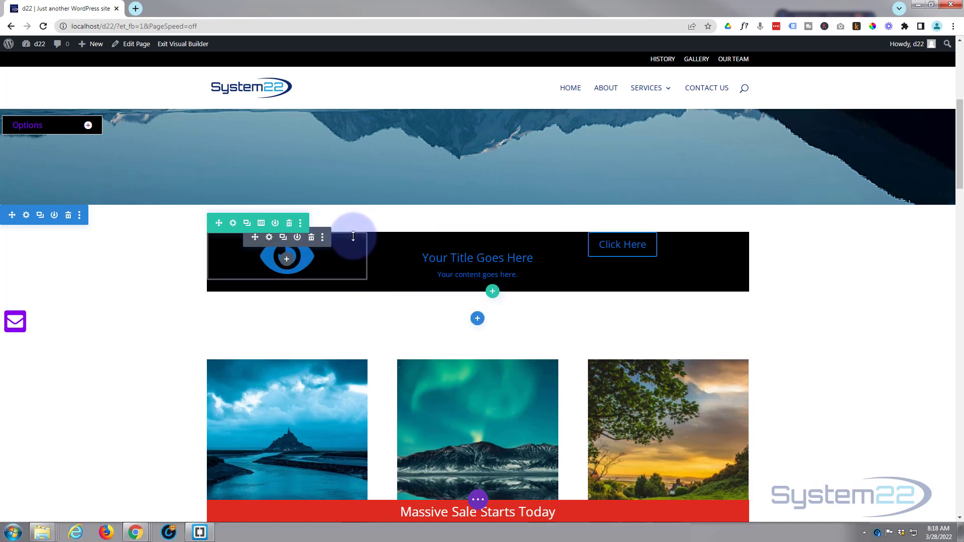
pyautogui.moveTo(353, 242); pyautogui.dragTo(354, 242)
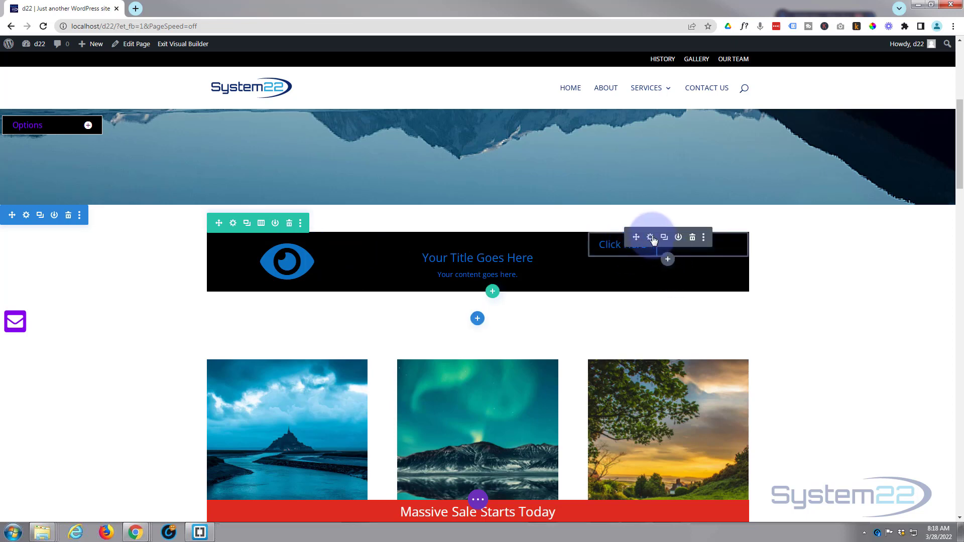
# Give the Click Here button a top margin in Design > Spacing and save it
pyautogui.click(650, 238)
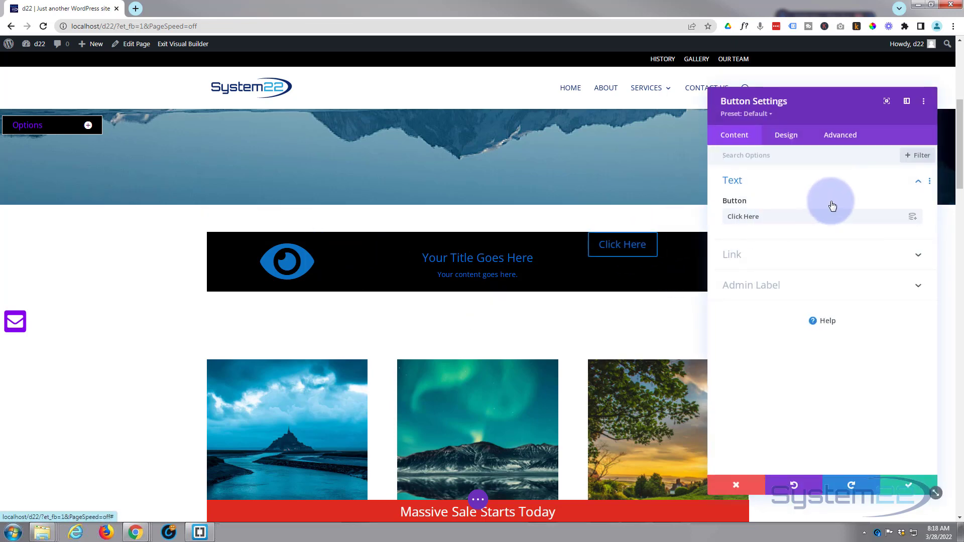
pyautogui.click(787, 137)
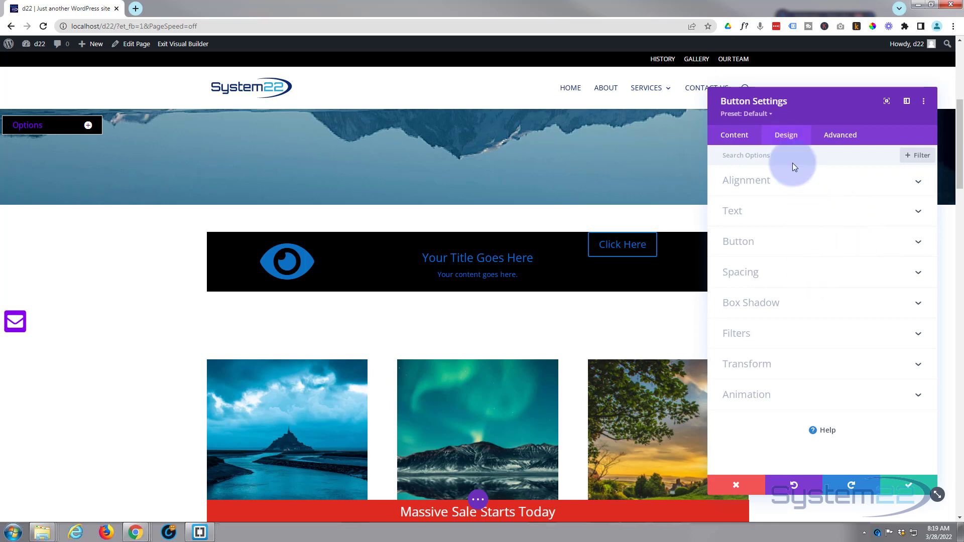
pyautogui.click(803, 277)
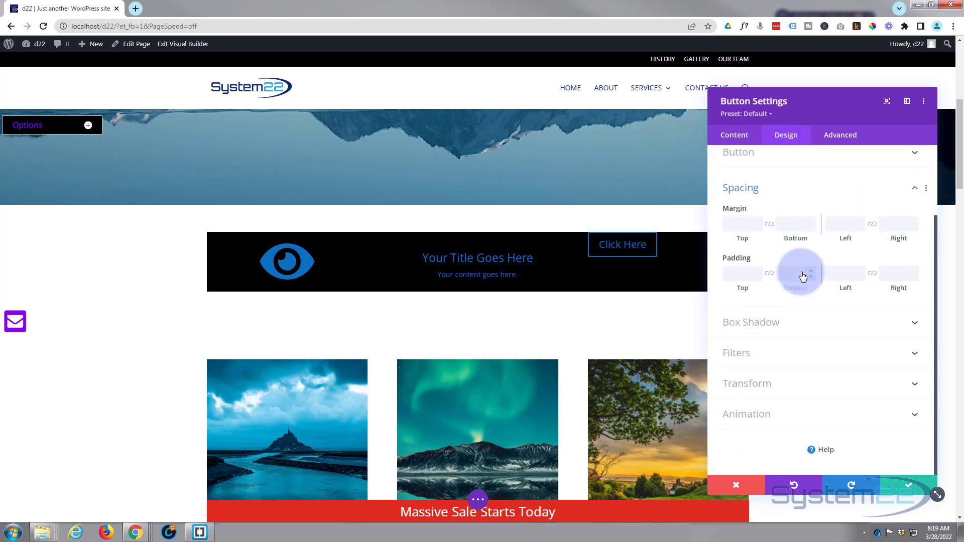
pyautogui.click(739, 223)
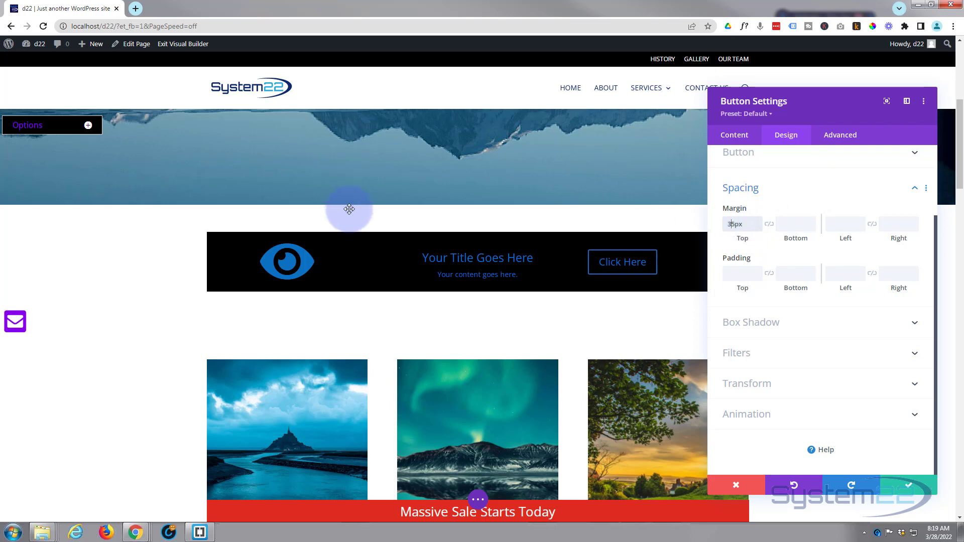
pyautogui.click(902, 491)
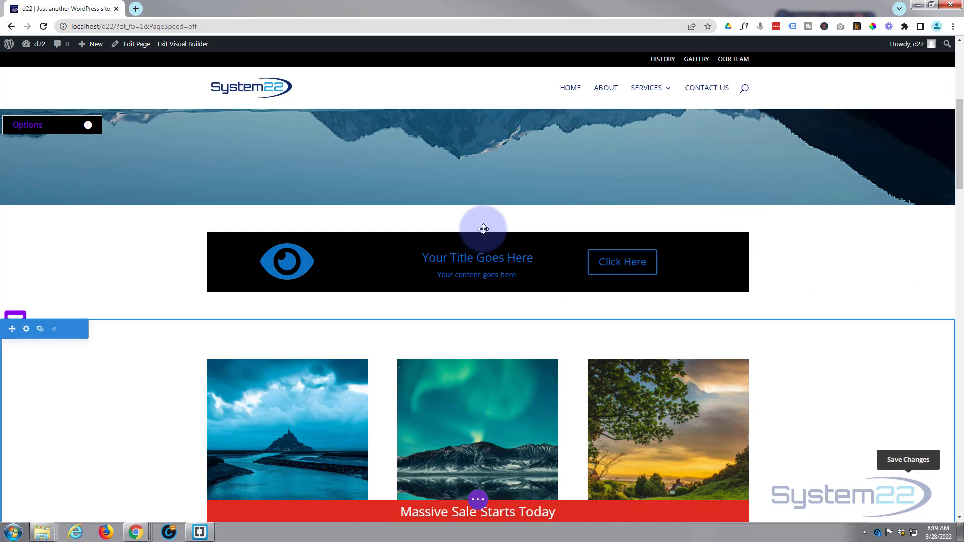
# Shrink the title module's top padding and add a little bottom padding to the row
pyautogui.moveTo(481, 236)
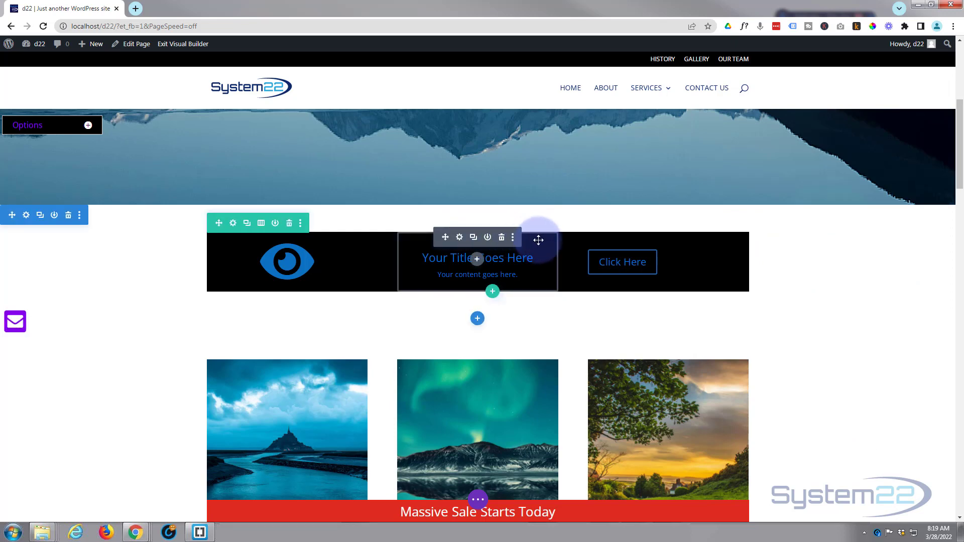
pyautogui.moveTo(539, 241); pyautogui.dragTo(535, 233)
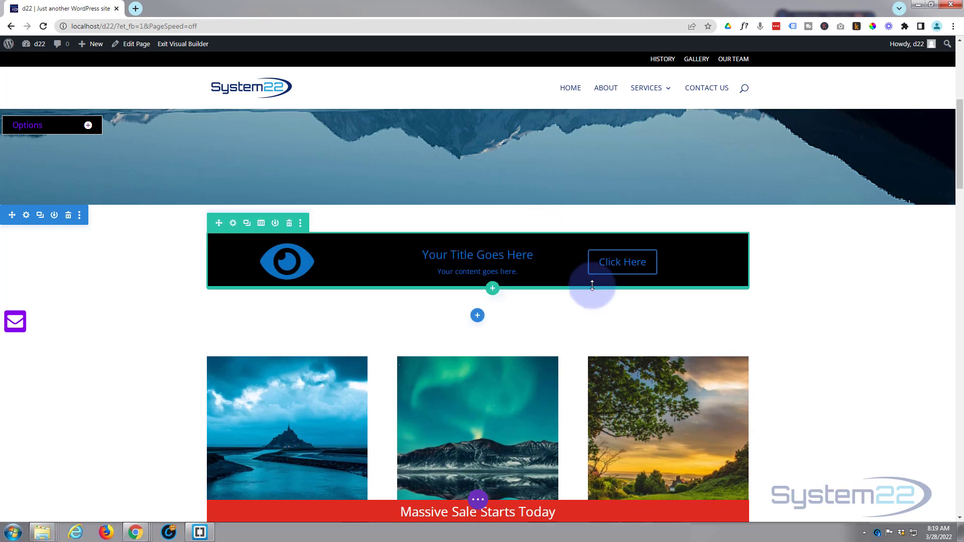
pyautogui.moveTo(593, 288); pyautogui.dragTo(593, 293)
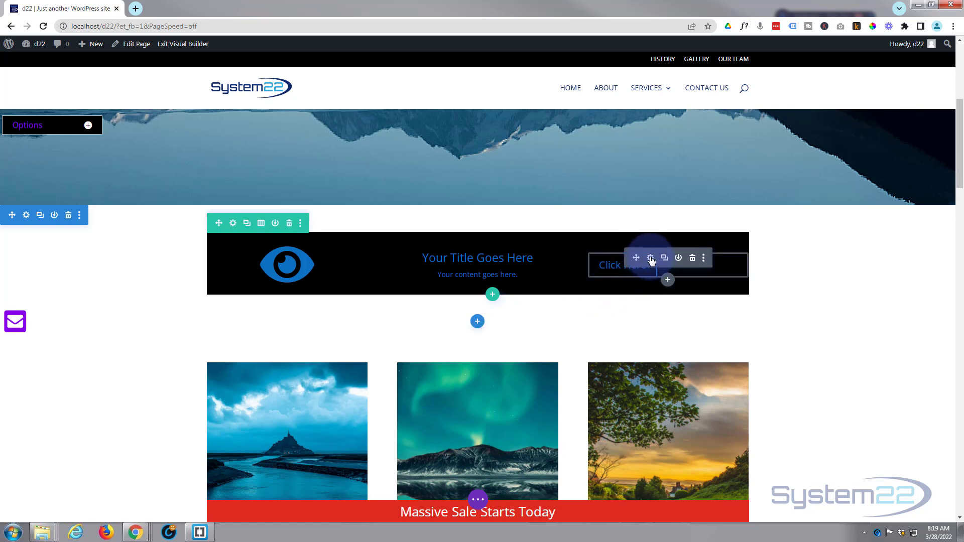
# Centre the Click Here button in its column via its Design alignment options
pyautogui.click(651, 258)
pyautogui.click(786, 134)
pyautogui.click(806, 182)
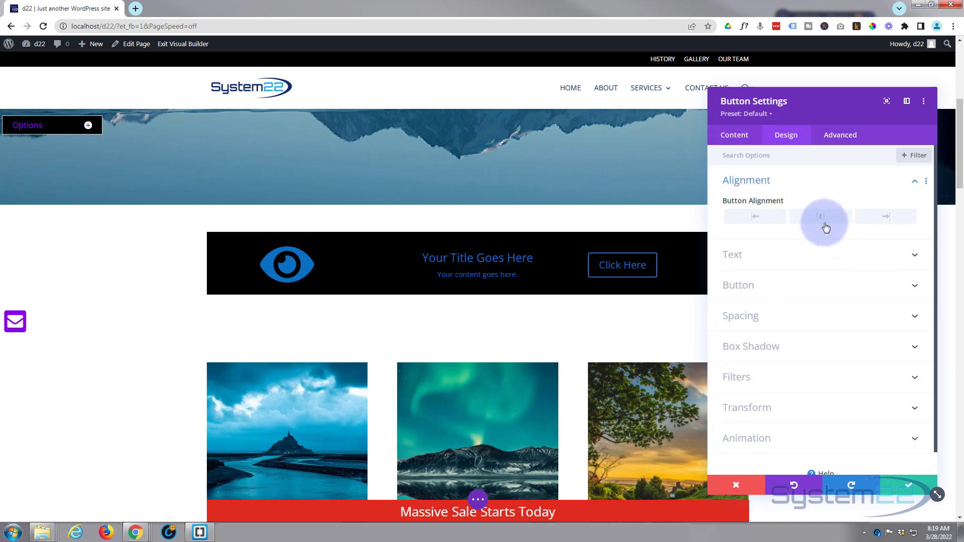
pyautogui.click(824, 222)
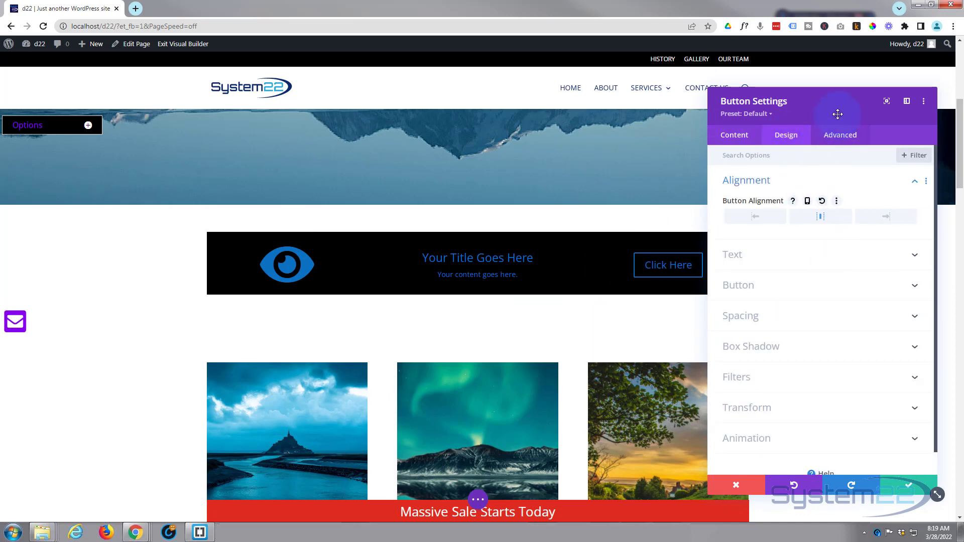
# Enable custom button styles and make the button icon show always, not only on hover
pyautogui.moveTo(838, 112); pyautogui.dragTo(484, 107)
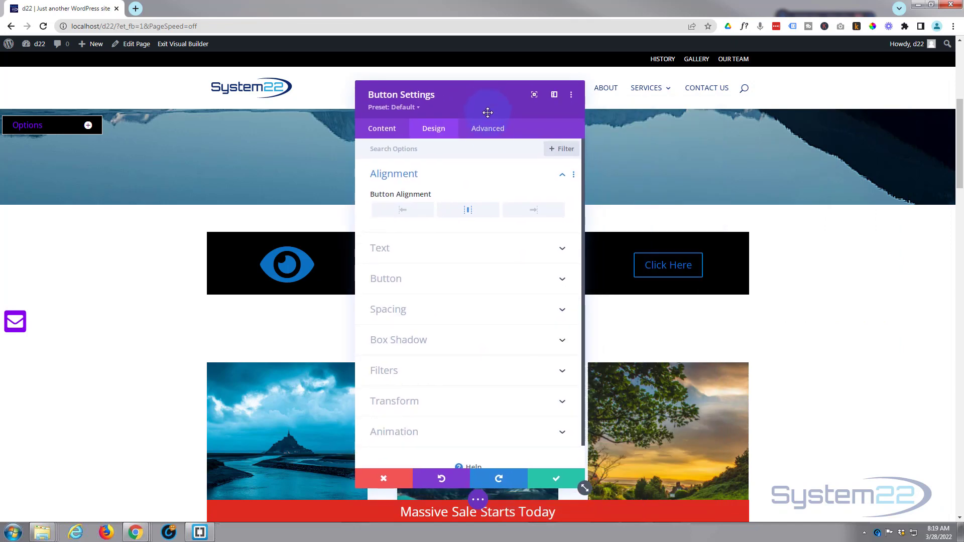
pyautogui.click(446, 274)
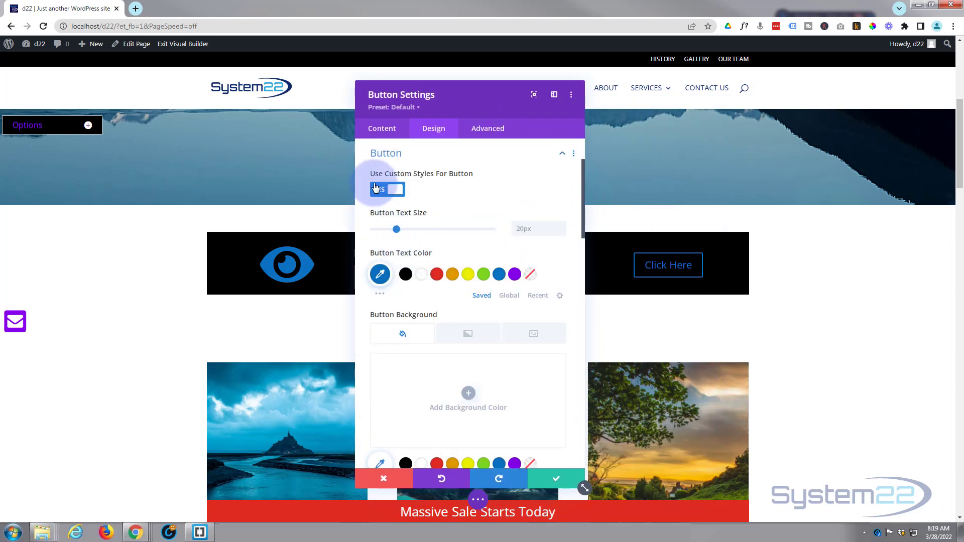
pyautogui.scroll(-10, 443, 227)
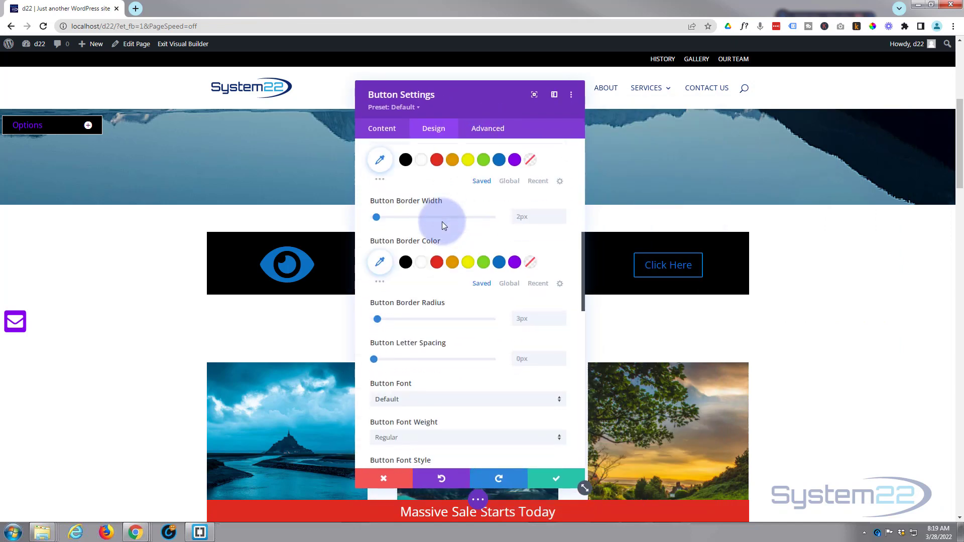
pyautogui.scroll(-2, 443, 227)
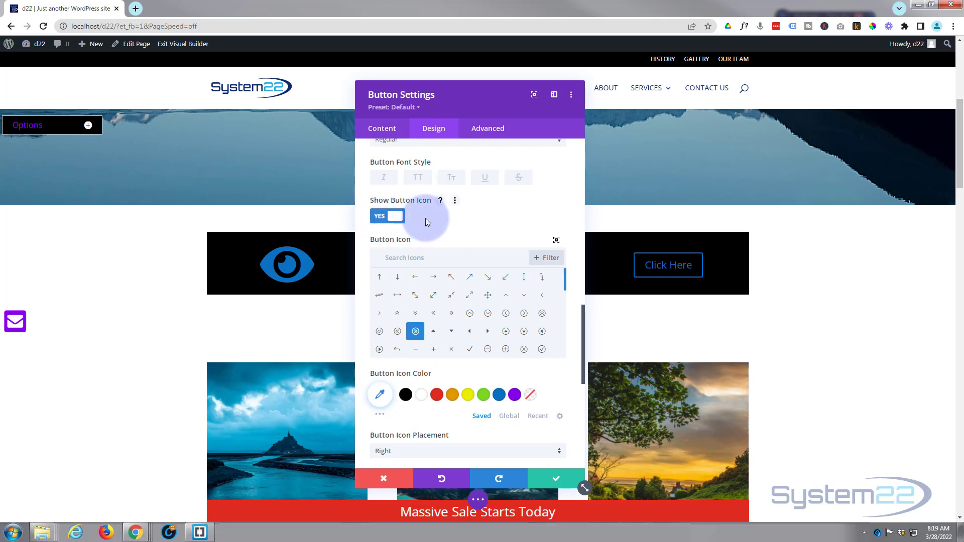
pyautogui.scroll(-3, 427, 223)
pyautogui.scroll(-5, 428, 222)
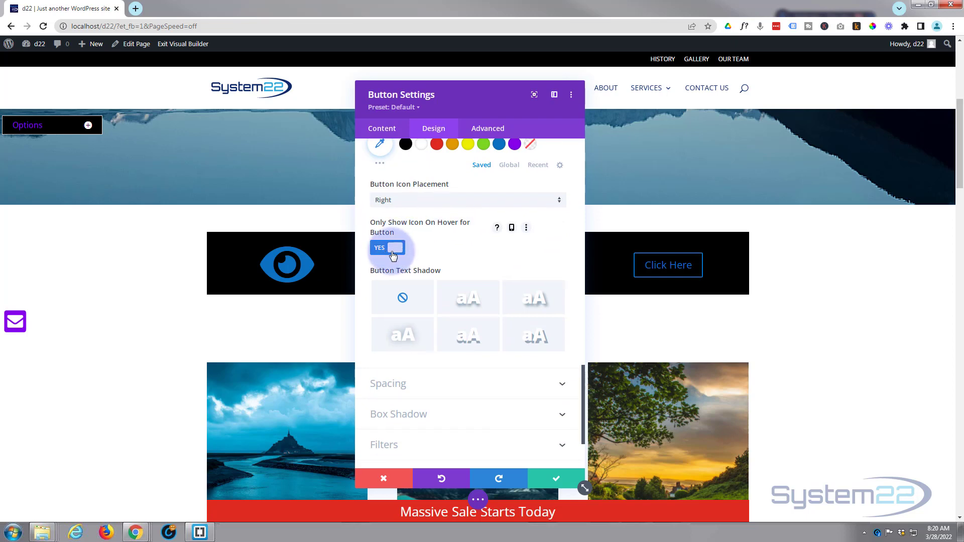
pyautogui.click(391, 249)
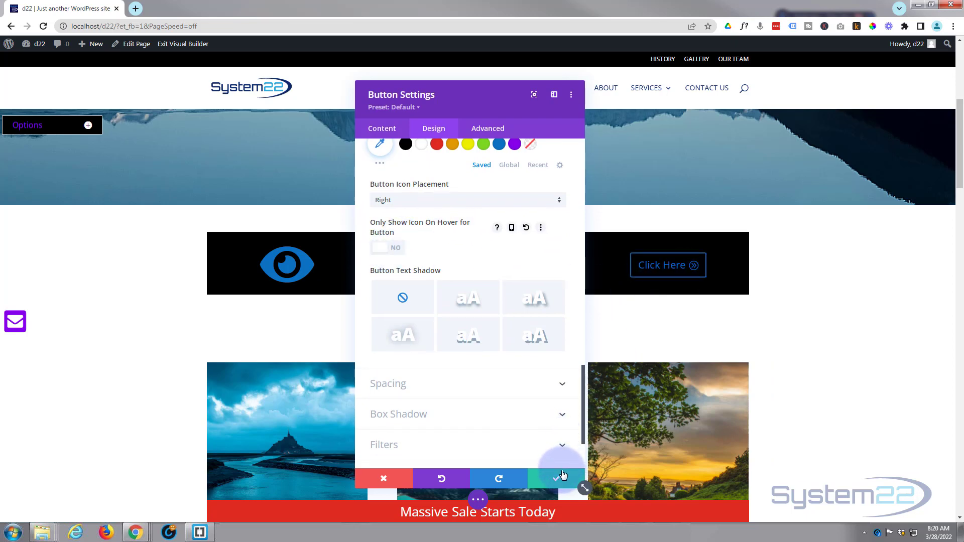
# Save the button settings and open the eye-icon row's Design settings
pyautogui.click(565, 477)
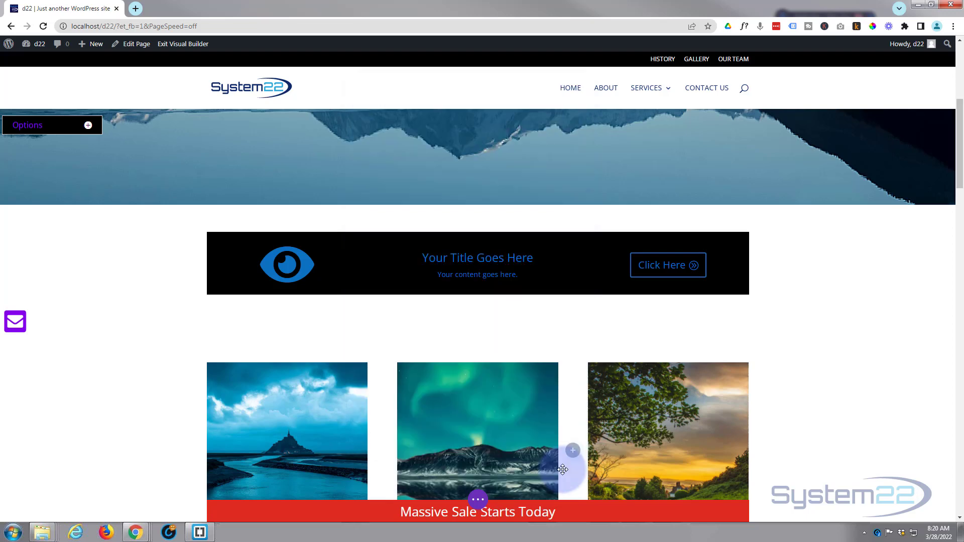
pyautogui.click(366, 267)
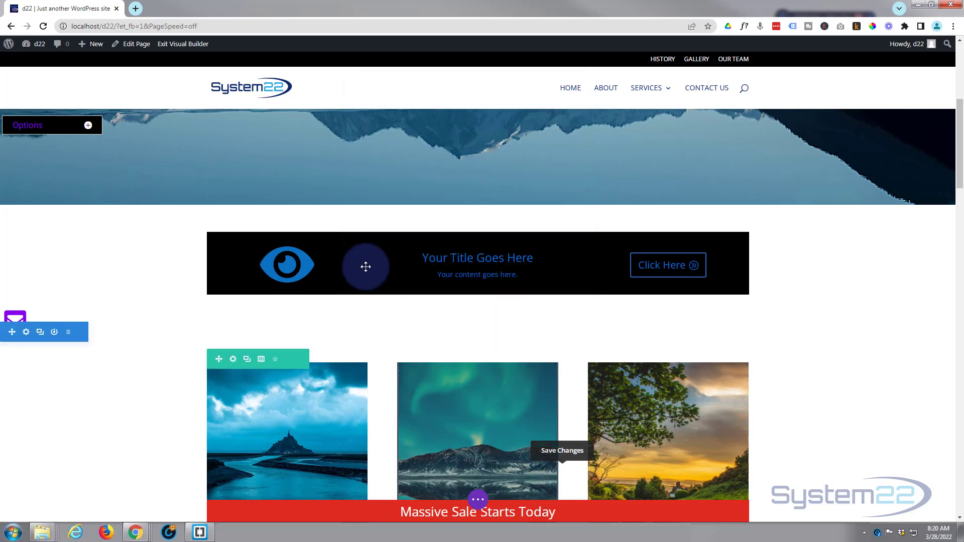
pyautogui.click(231, 223)
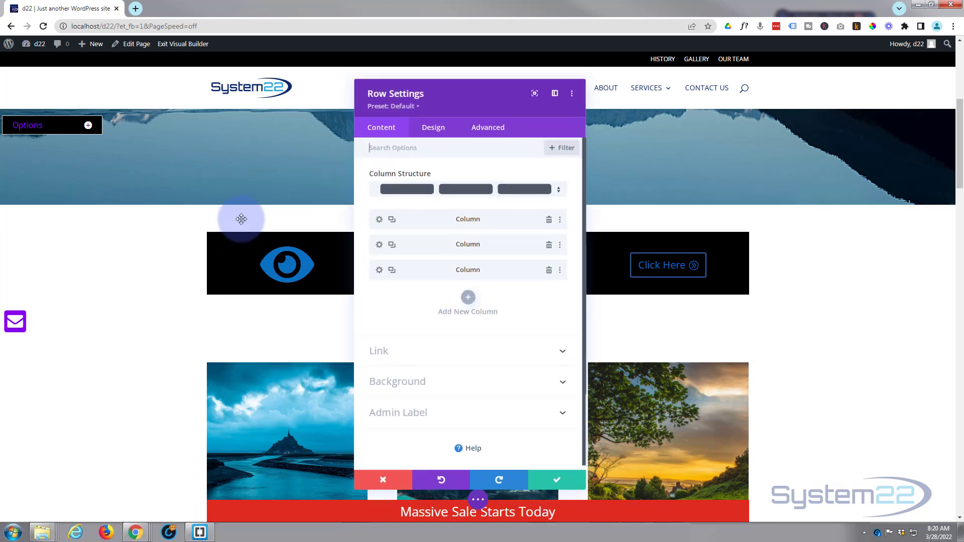
pyautogui.moveTo(451, 109); pyautogui.dragTo(452, 111)
pyautogui.click(444, 131)
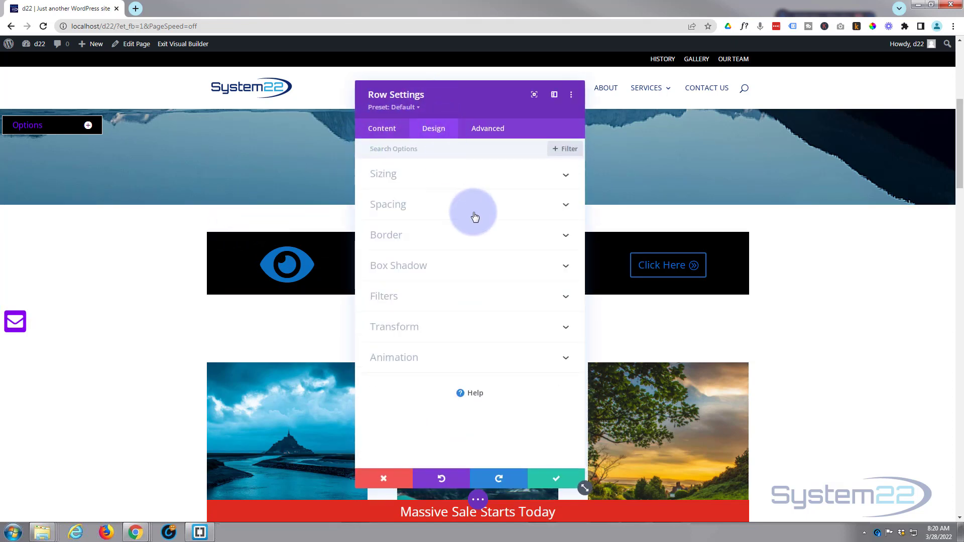
# Set the row's Sizing Width and Max Width both to 100%
pyautogui.click(475, 189)
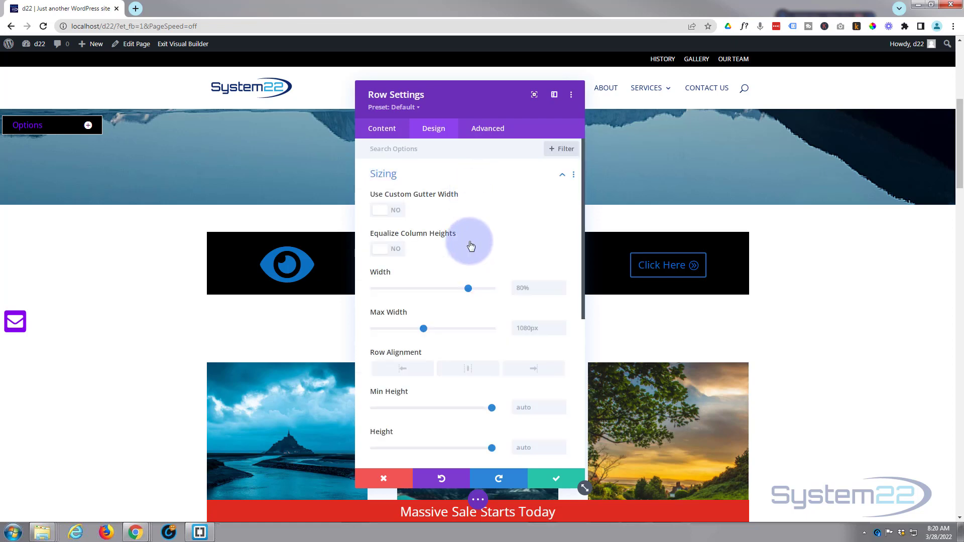
pyautogui.moveTo(467, 289); pyautogui.dragTo(502, 294)
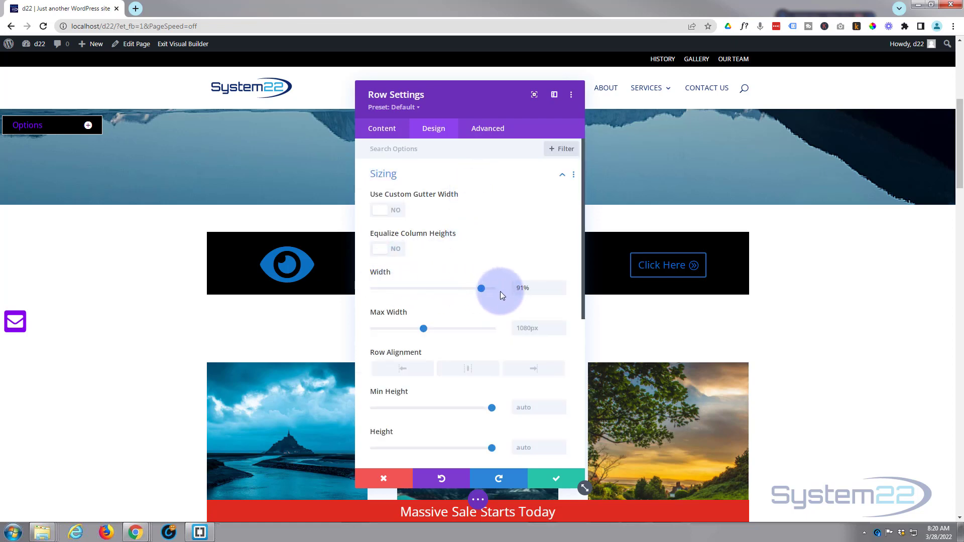
pyautogui.click(538, 287)
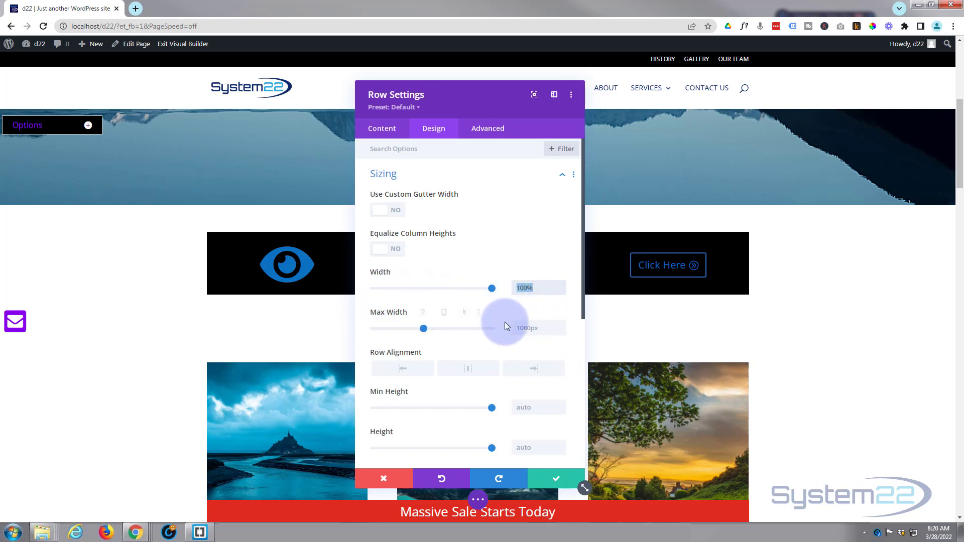
pyautogui.click(518, 326)
pyautogui.write('100%')
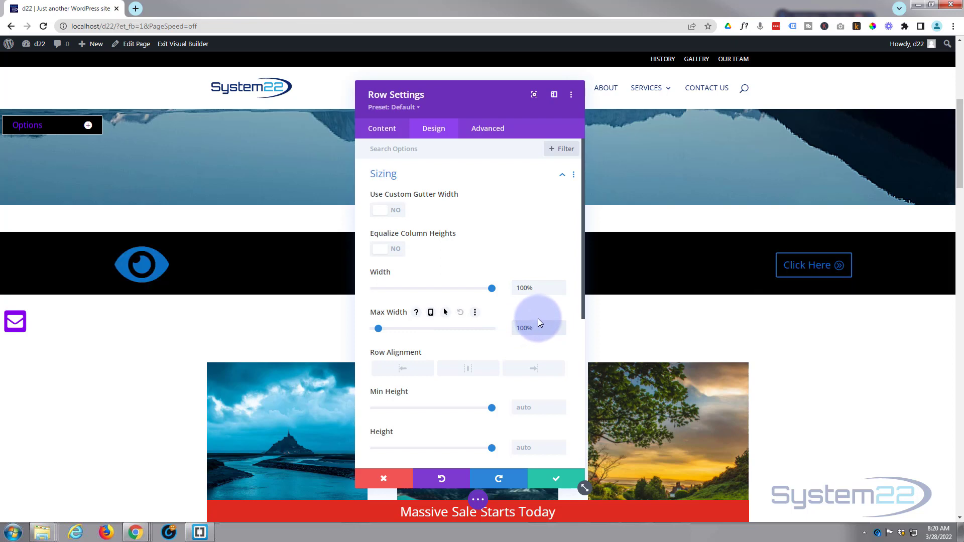
pyautogui.moveTo(499, 108); pyautogui.dragTo(648, 103)
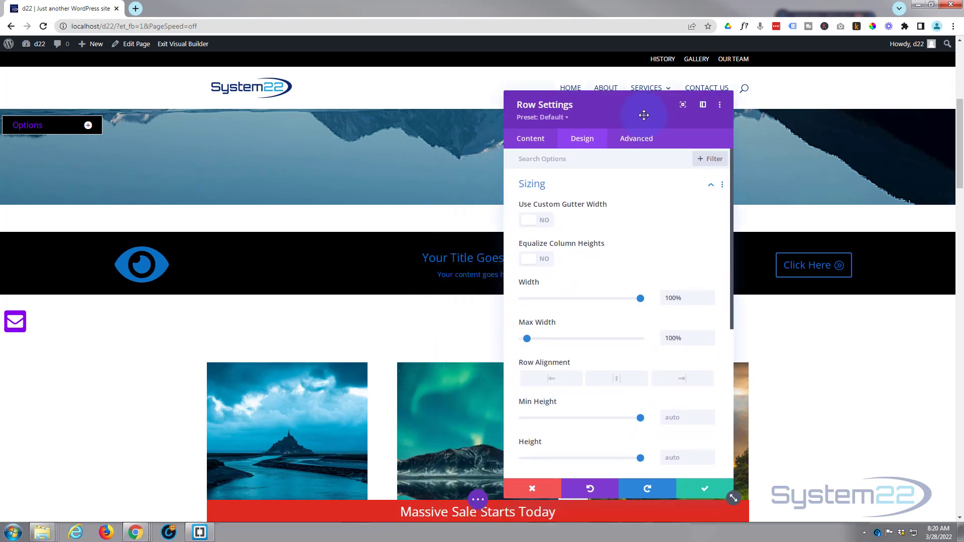
# Set the section's linked top and bottom padding to 0px and save Section Settings
pyautogui.click(701, 489)
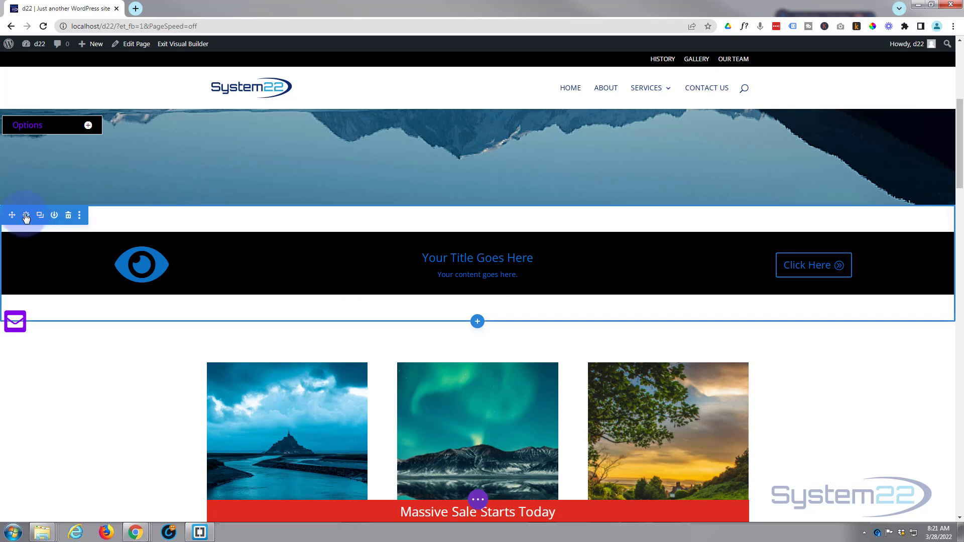
pyautogui.click(26, 215)
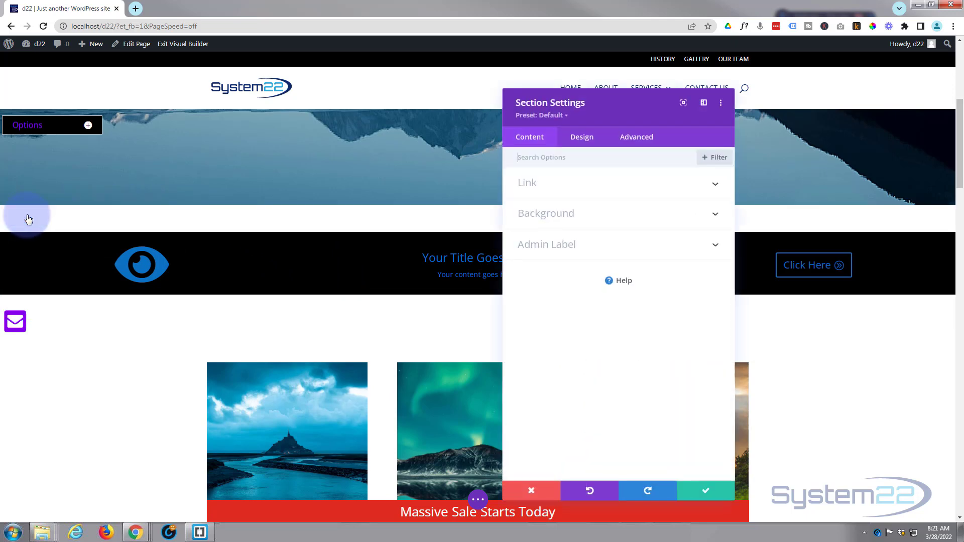
pyautogui.click(584, 140)
pyautogui.click(624, 274)
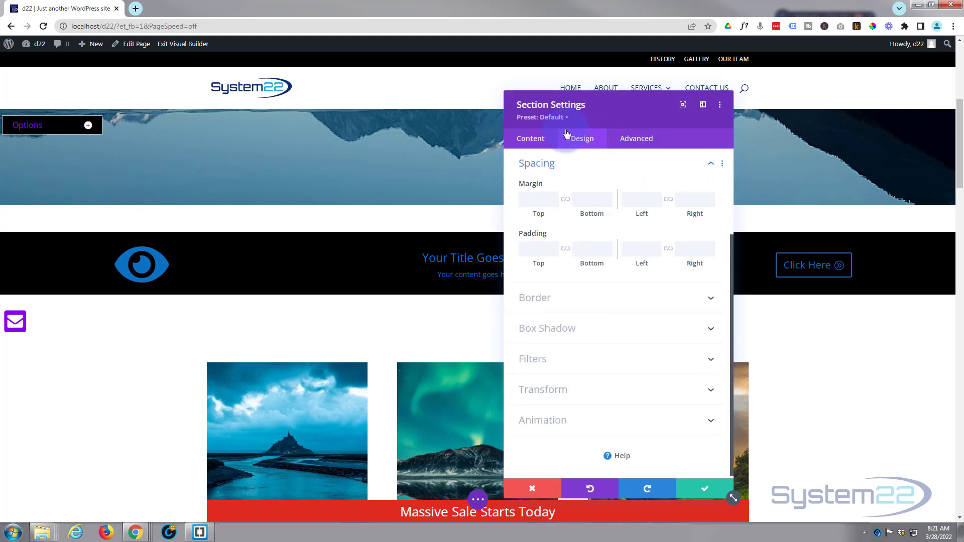
pyautogui.click(538, 249)
pyautogui.write('0px')
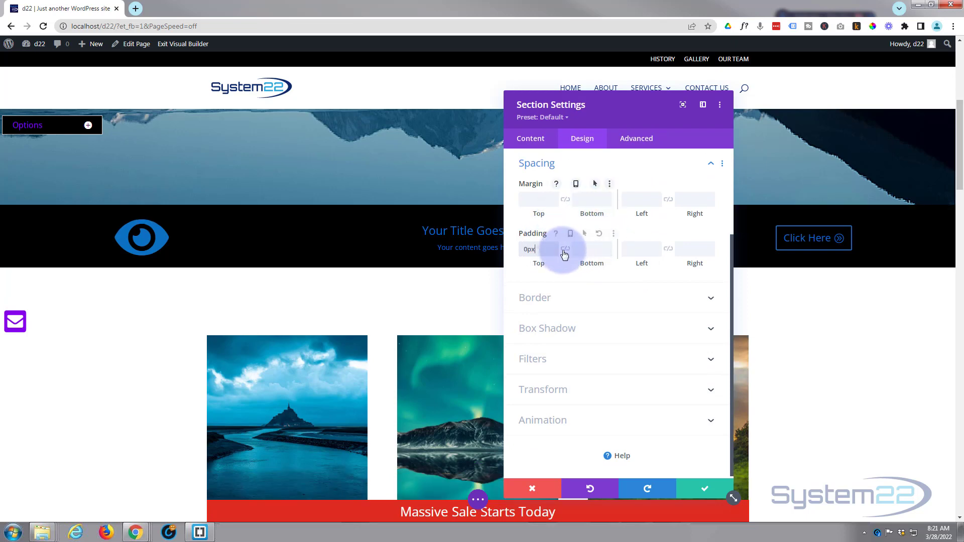
pyautogui.click(565, 250)
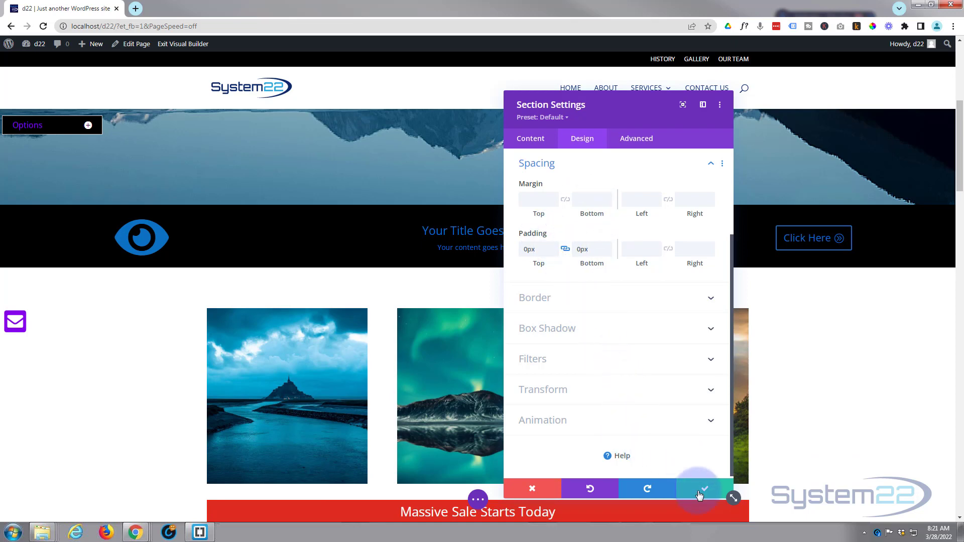
pyautogui.click(716, 492)
# Open the eye-icon row's settings and expand Scroll Effects on its Advanced tab
pyautogui.scroll(-3, 866, 410)
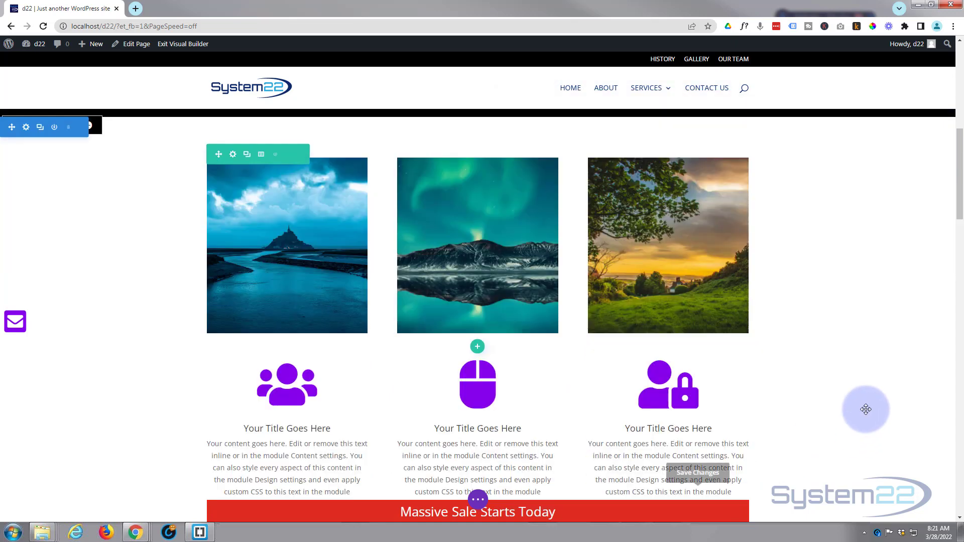
pyautogui.scroll(5, 868, 408)
pyautogui.scroll(2, 869, 406)
pyautogui.scroll(-2, 870, 404)
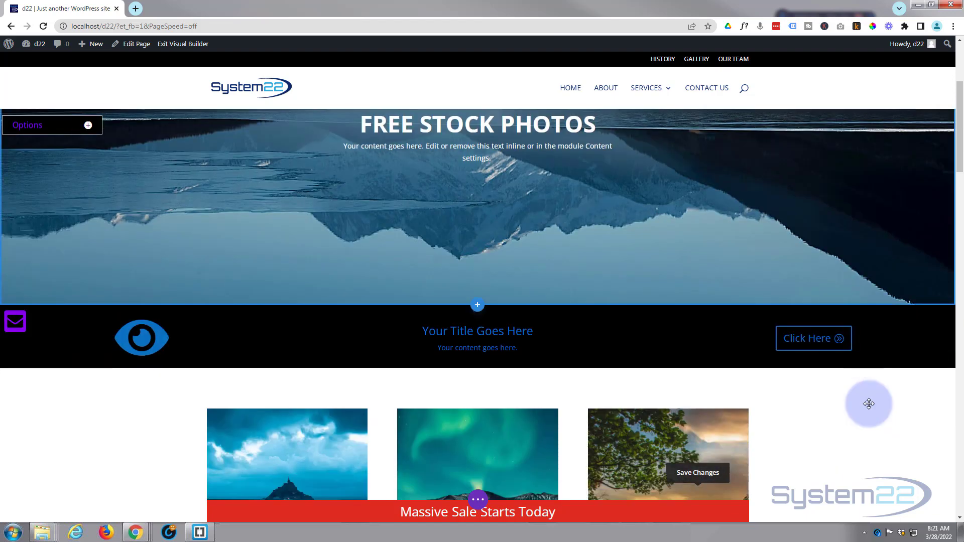
pyautogui.moveTo(107, 324)
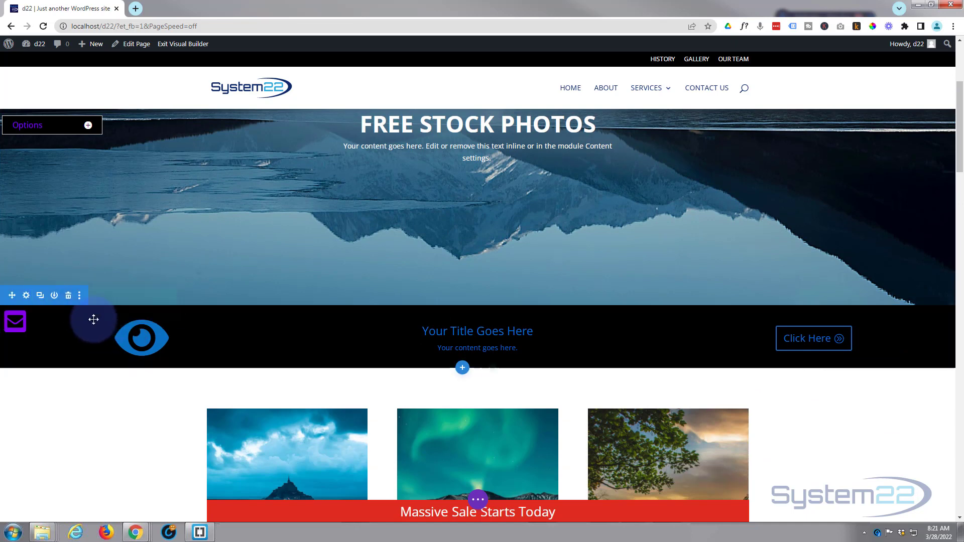
pyautogui.click(105, 297)
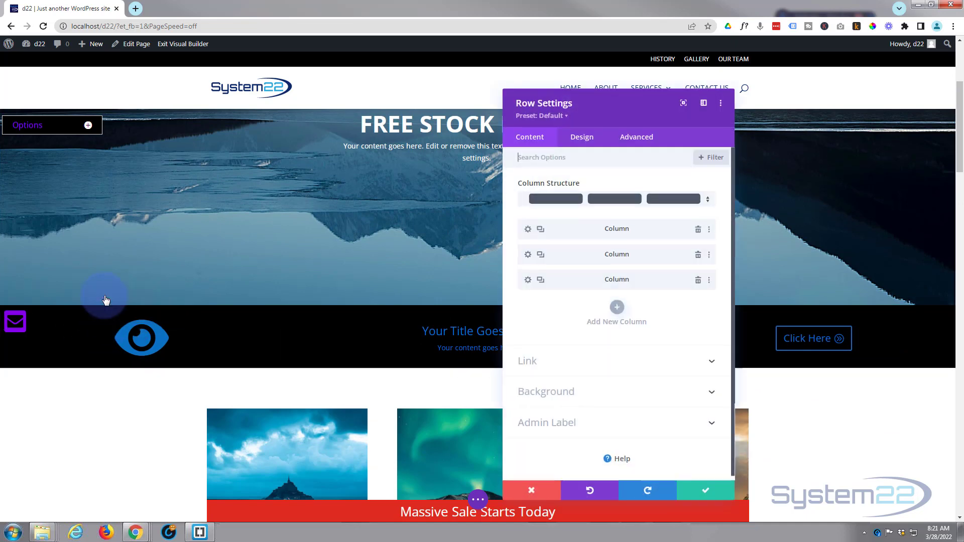
pyautogui.click(637, 140)
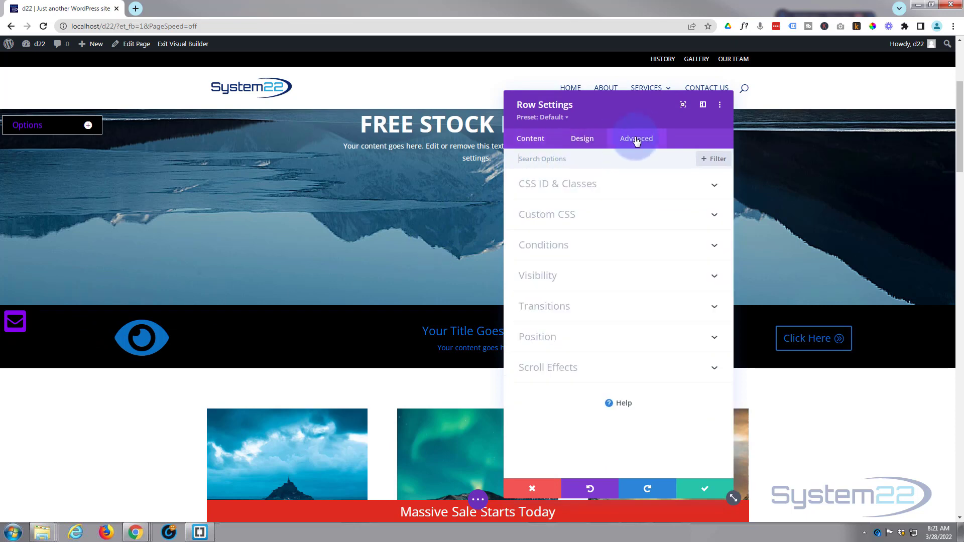
pyautogui.click(609, 370)
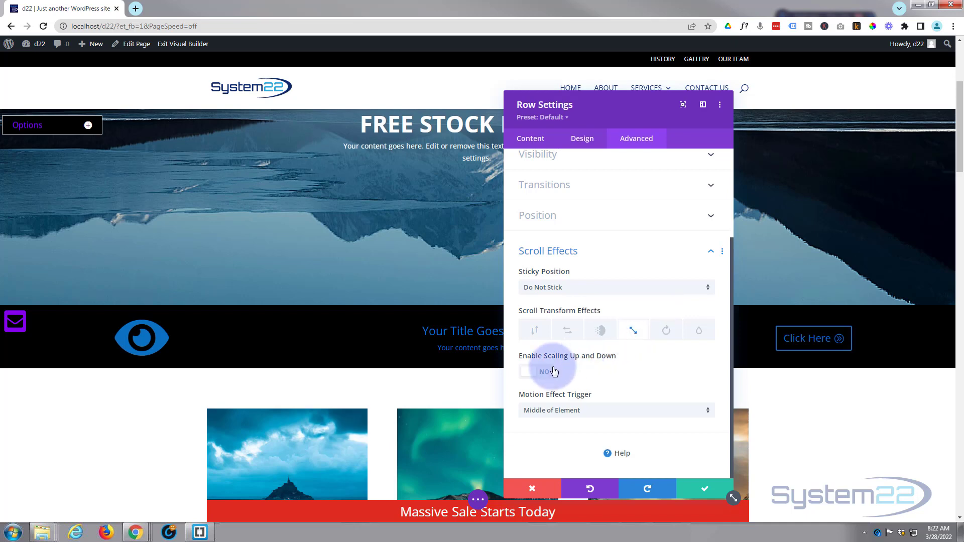
# Enable Scaling Up and Down with a starting scale of 0%
pyautogui.click(541, 372)
pyautogui.scroll(-1, 589, 371)
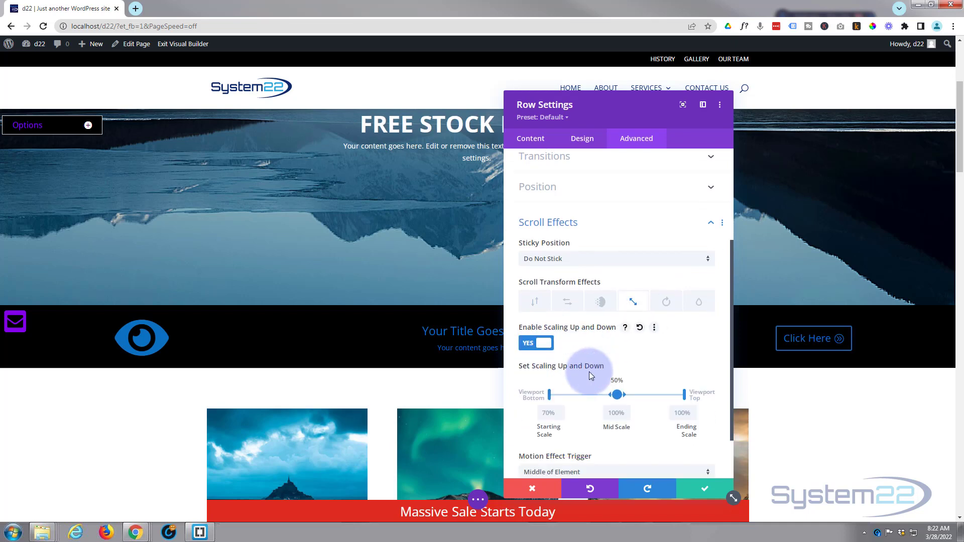
pyautogui.click(548, 392)
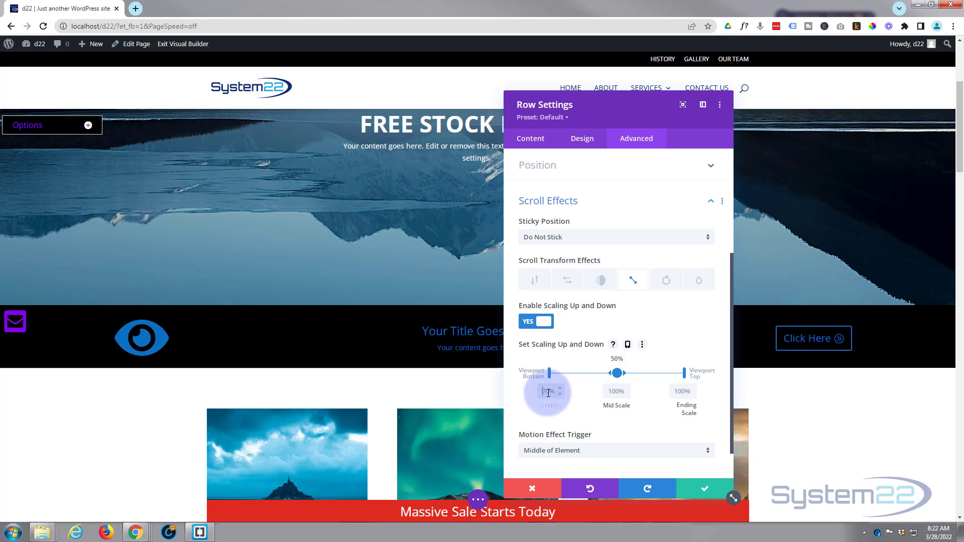
pyautogui.write('0')
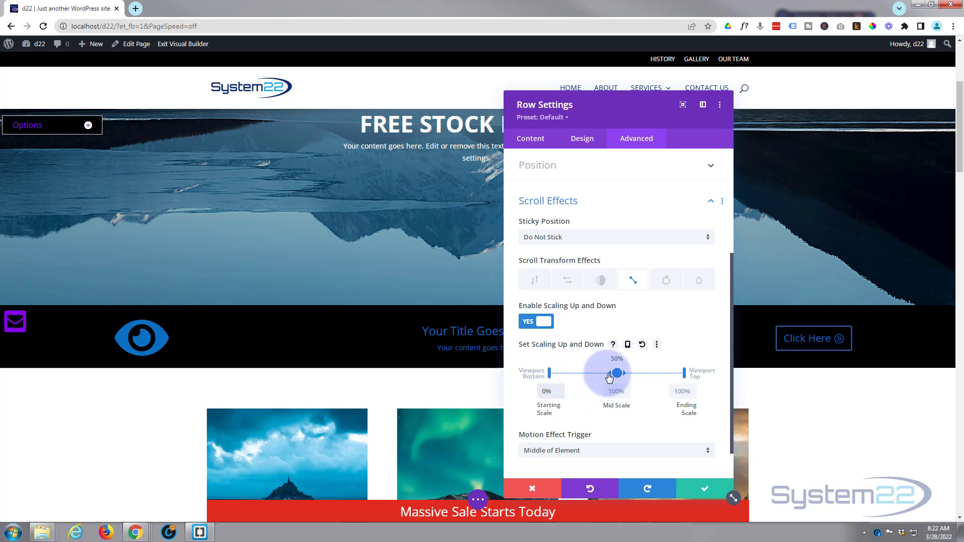
pyautogui.moveTo(617, 373); pyautogui.dragTo(675, 373)
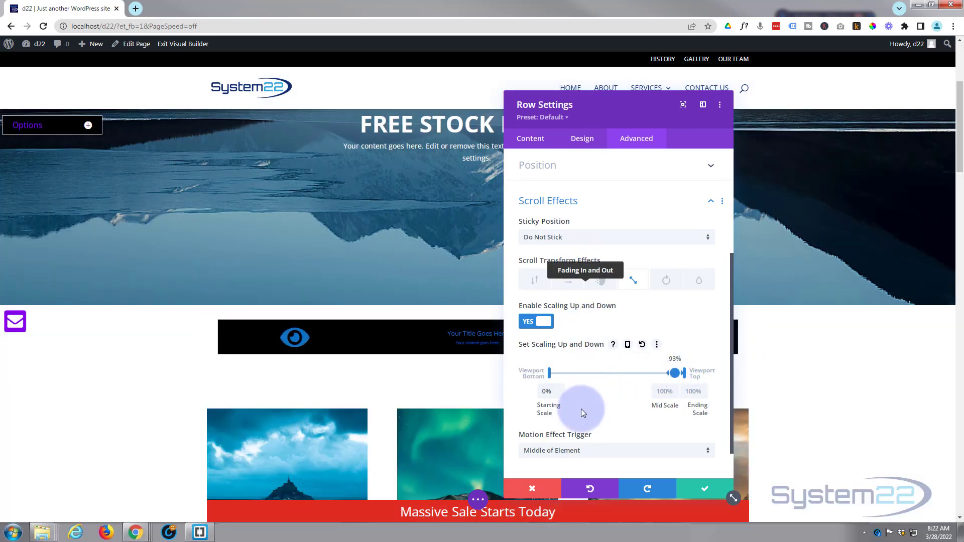
# Position the scaling points to start at 70% and reach full size at 80%
pyautogui.scroll(-2, 954, 170)
pyautogui.scroll(-2, 952, 181)
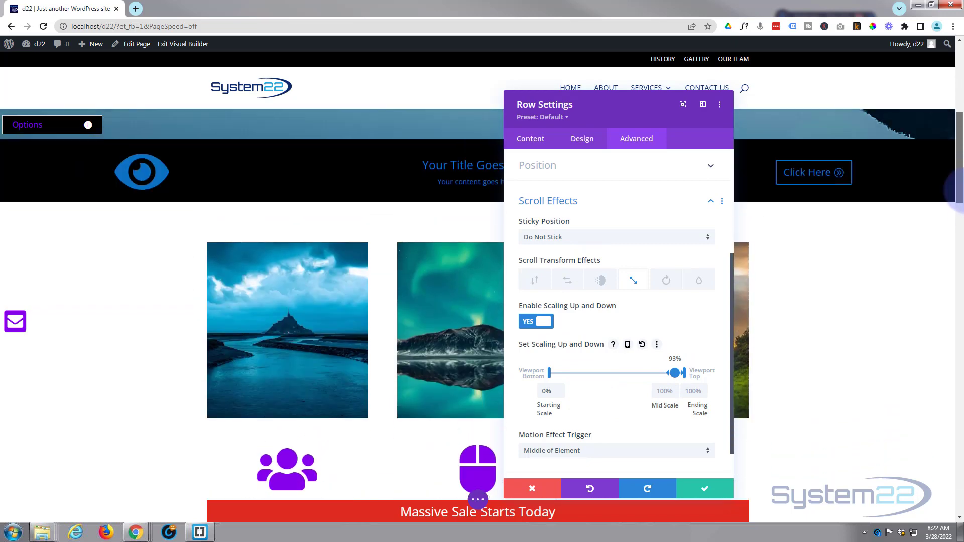
pyautogui.moveTo(549, 373); pyautogui.dragTo(637, 377)
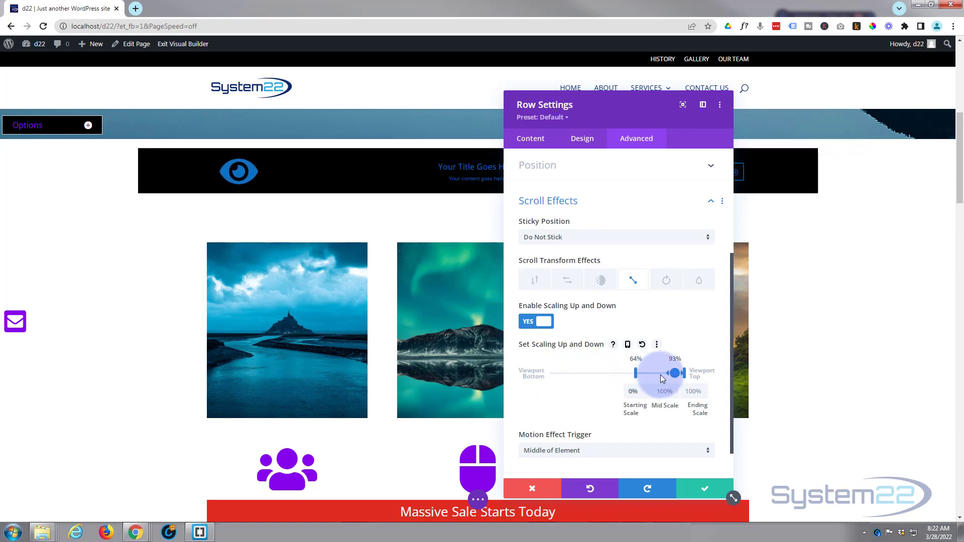
pyautogui.scroll(-2, 170, 360)
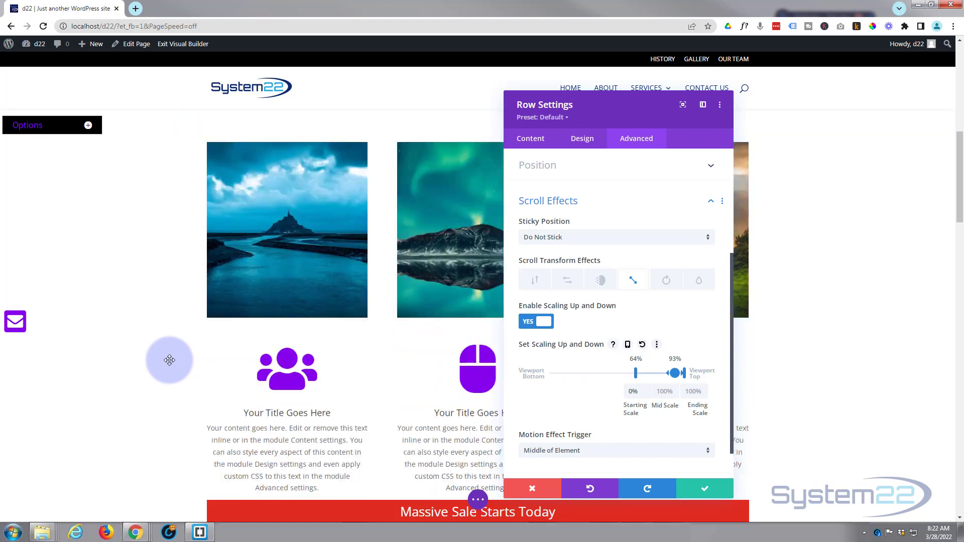
pyautogui.scroll(2, 169, 360)
pyautogui.scroll(-1, 171, 360)
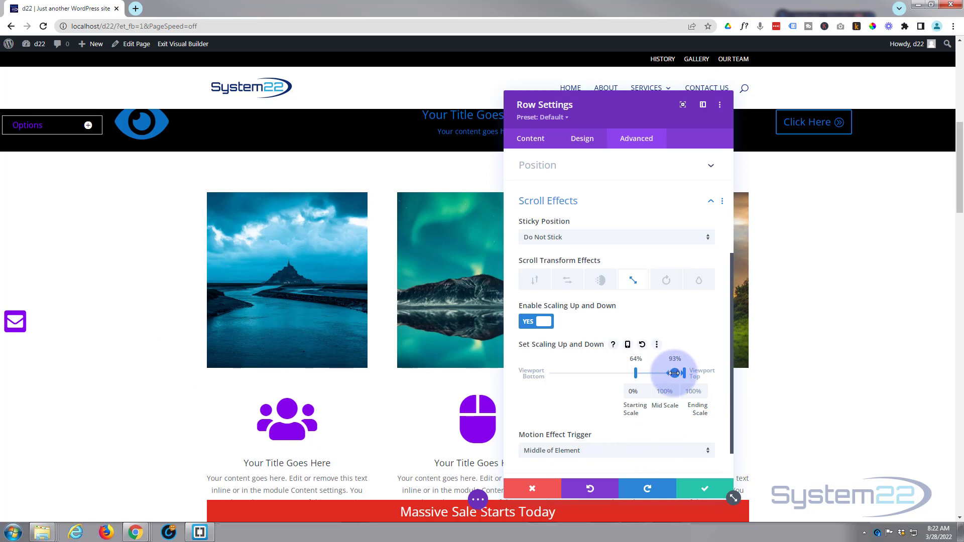
pyautogui.moveTo(674, 373); pyautogui.dragTo(667, 373)
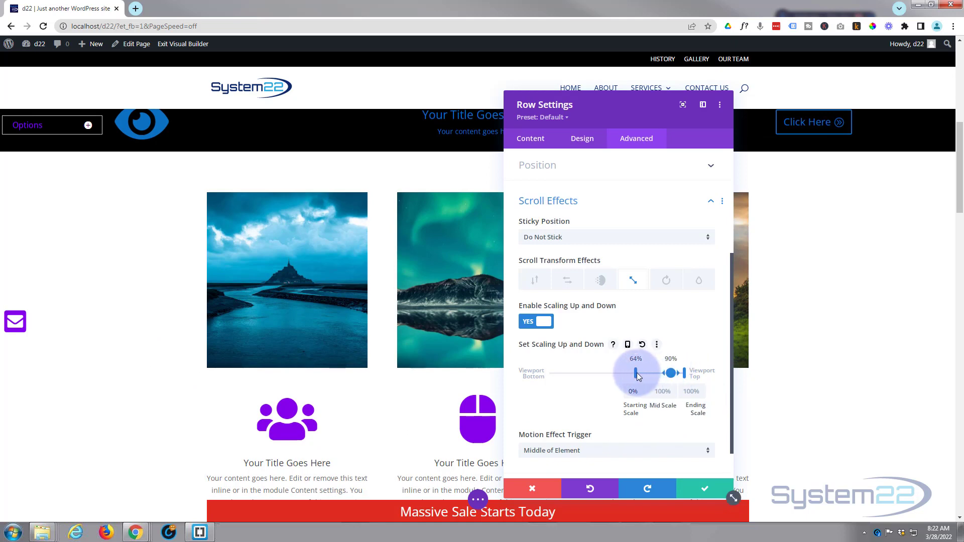
pyautogui.moveTo(636, 373); pyautogui.dragTo(644, 372)
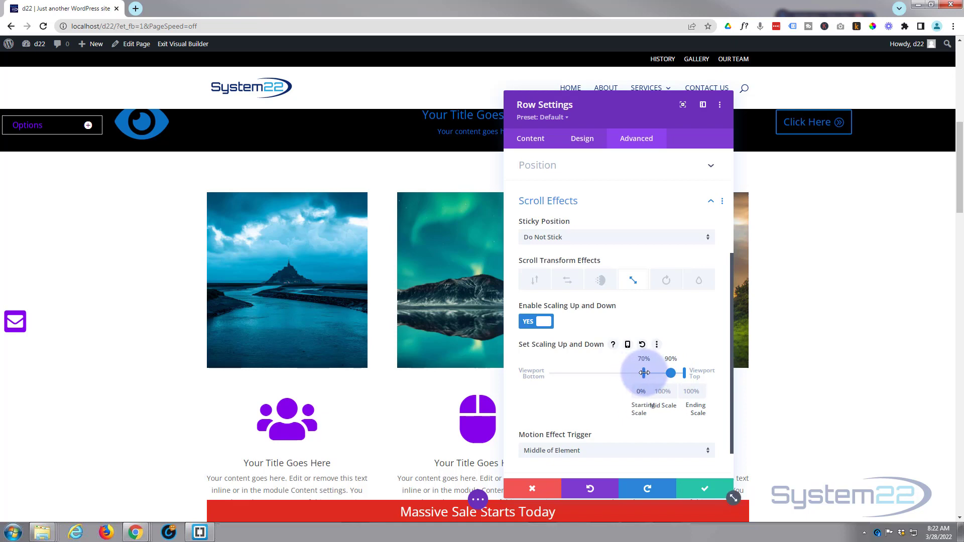
pyautogui.click(642, 392)
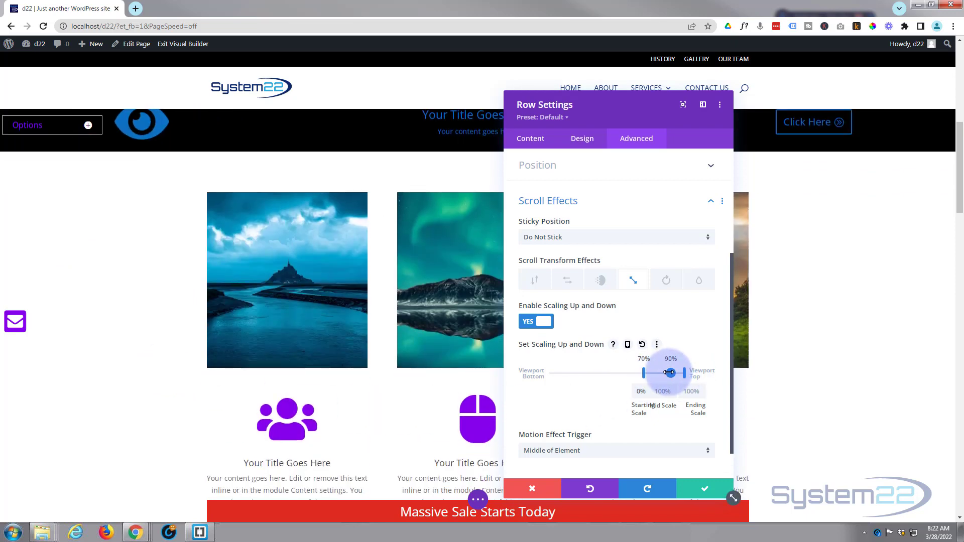
pyautogui.moveTo(666, 372); pyautogui.dragTo(658, 373)
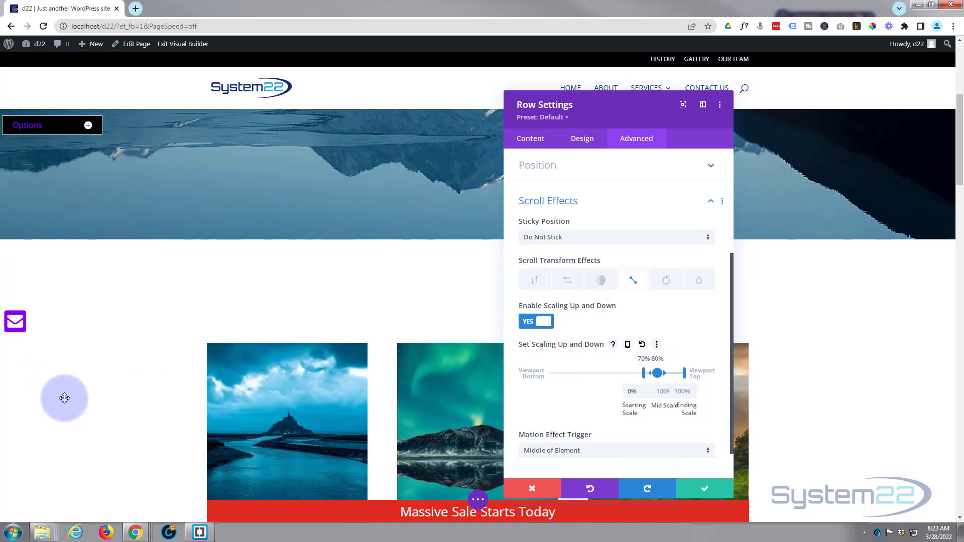
pyautogui.scroll(-2, 64, 399)
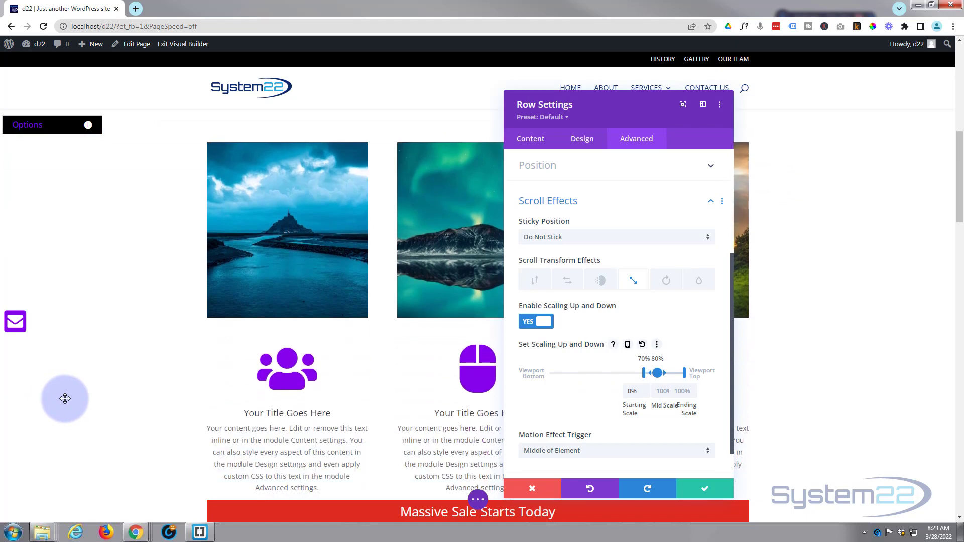
pyautogui.scroll(3, 65, 399)
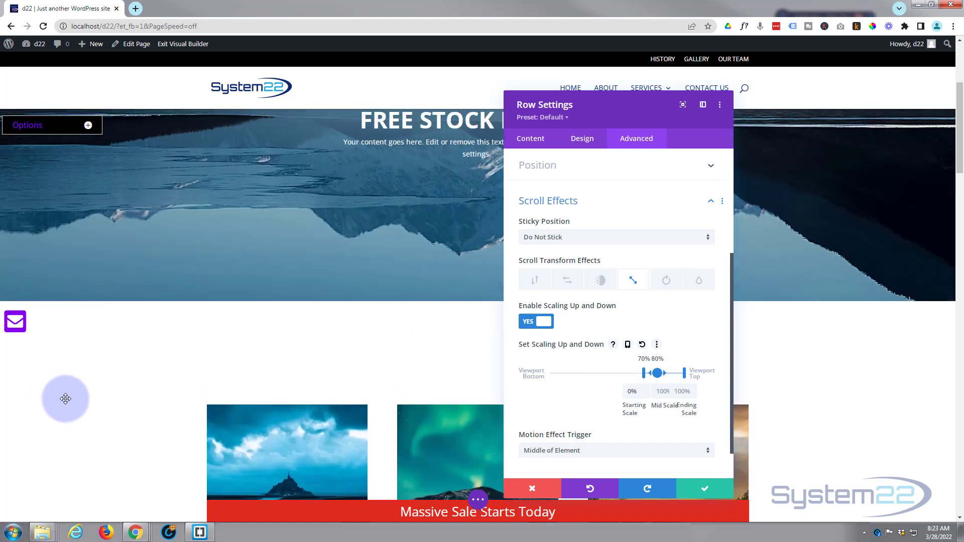
pyautogui.scroll(-3, 67, 399)
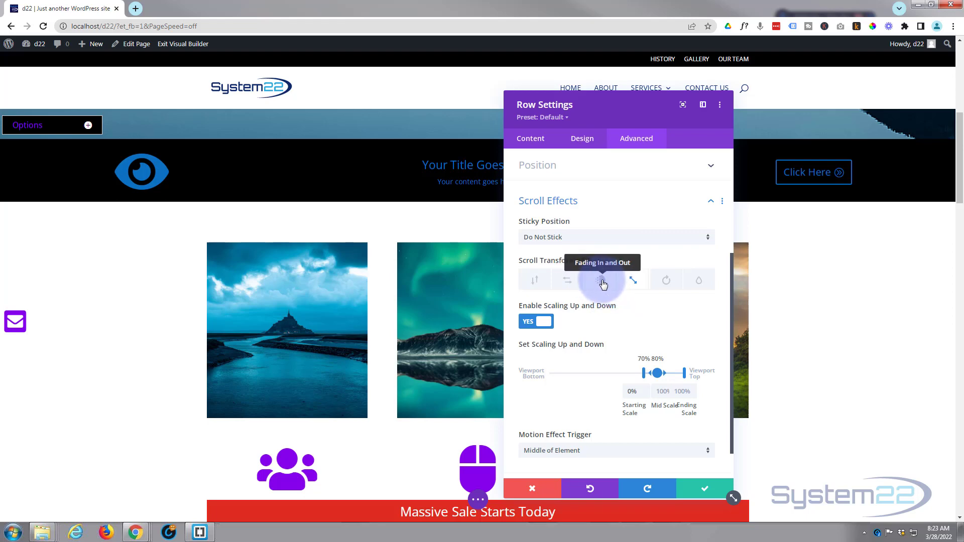
# Switch to Fading In and Out, enable it, and roughly place the fade points
pyautogui.click(601, 282)
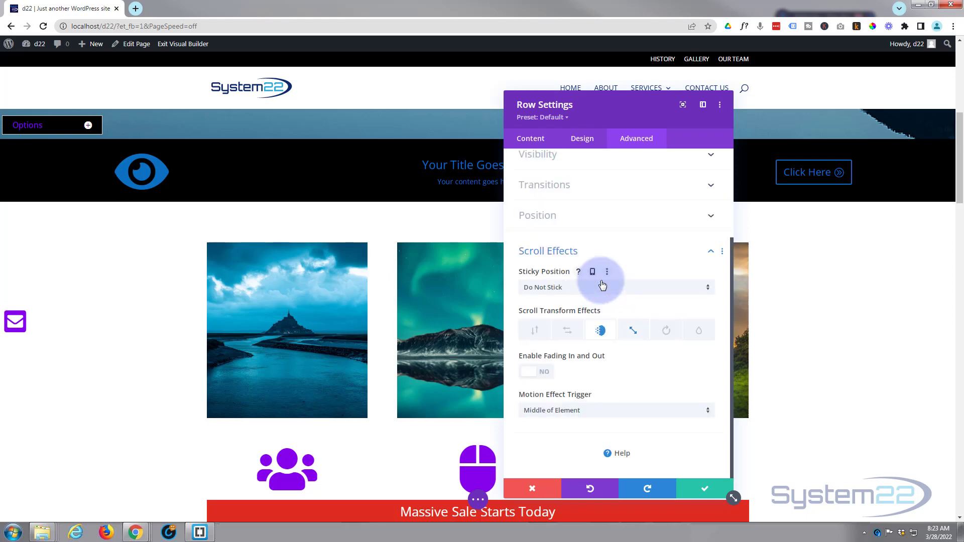
pyautogui.click(540, 374)
pyautogui.scroll(-2, 605, 374)
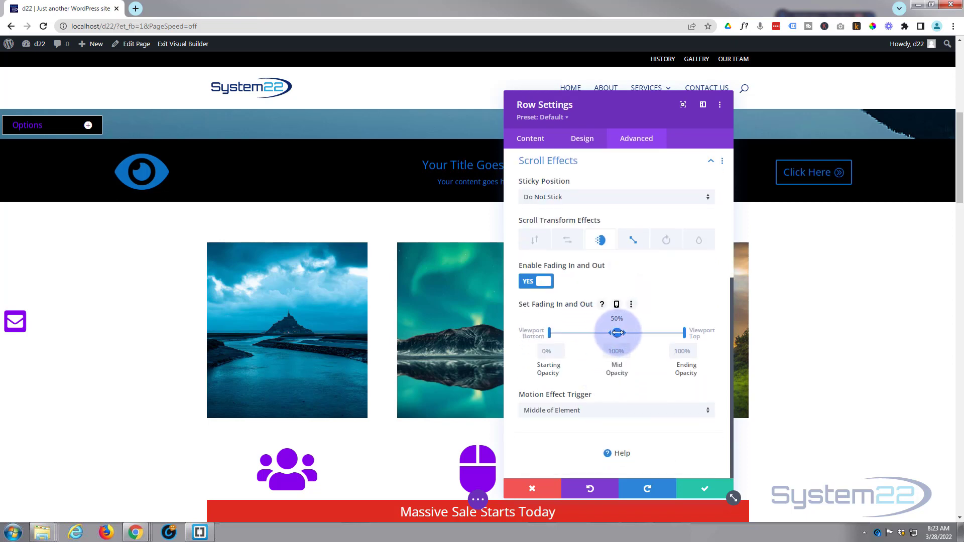
pyautogui.moveTo(618, 332); pyautogui.dragTo(669, 332)
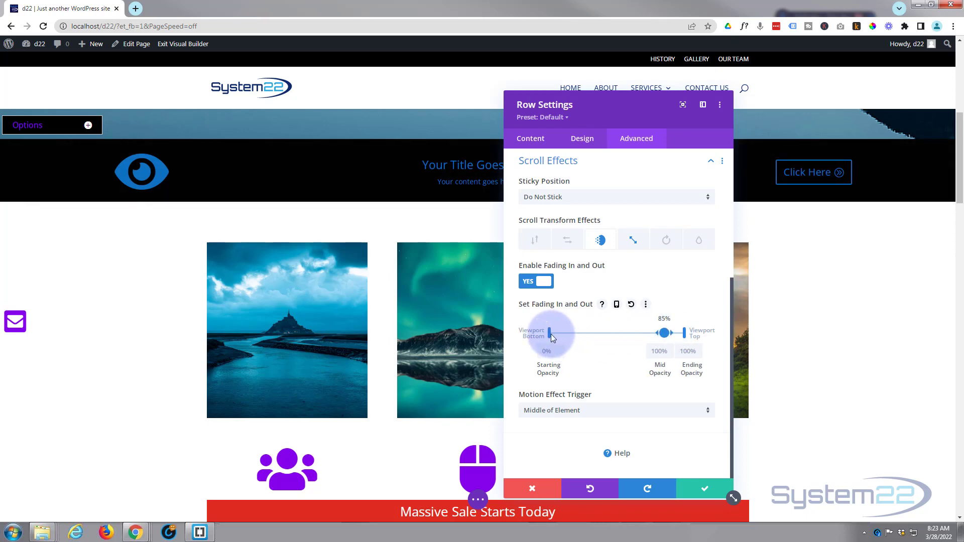
pyautogui.moveTo(613, 333); pyautogui.dragTo(652, 338)
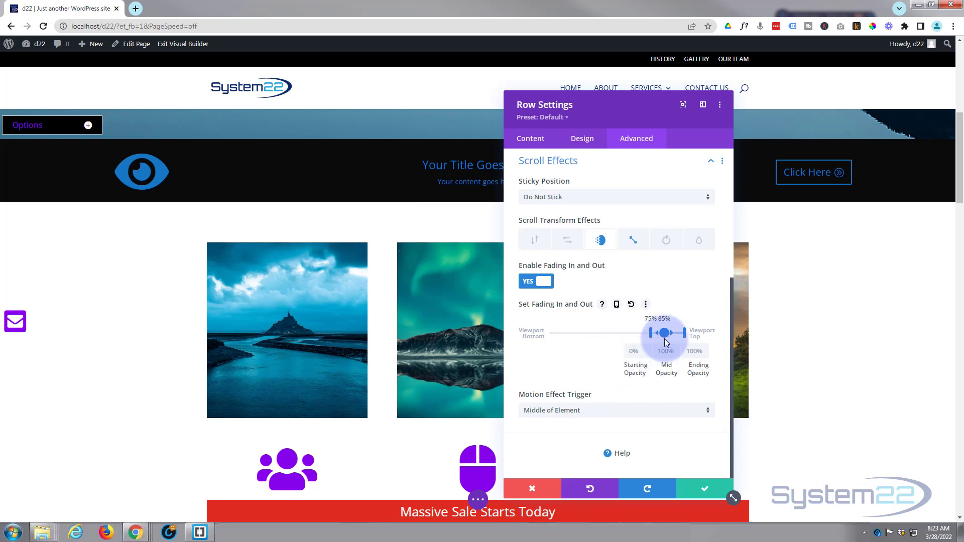
# Set the fade to start at 70% and reach full opacity at 85%
pyautogui.scroll(1, 78, 448)
pyautogui.scroll(1, 78, 448)
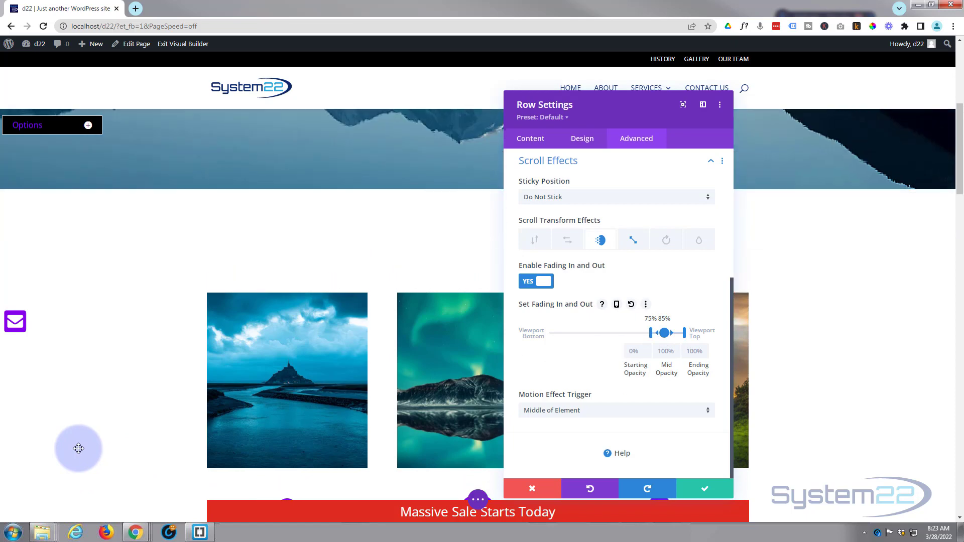
pyautogui.scroll(-2, 78, 446)
pyautogui.scroll(2, 80, 447)
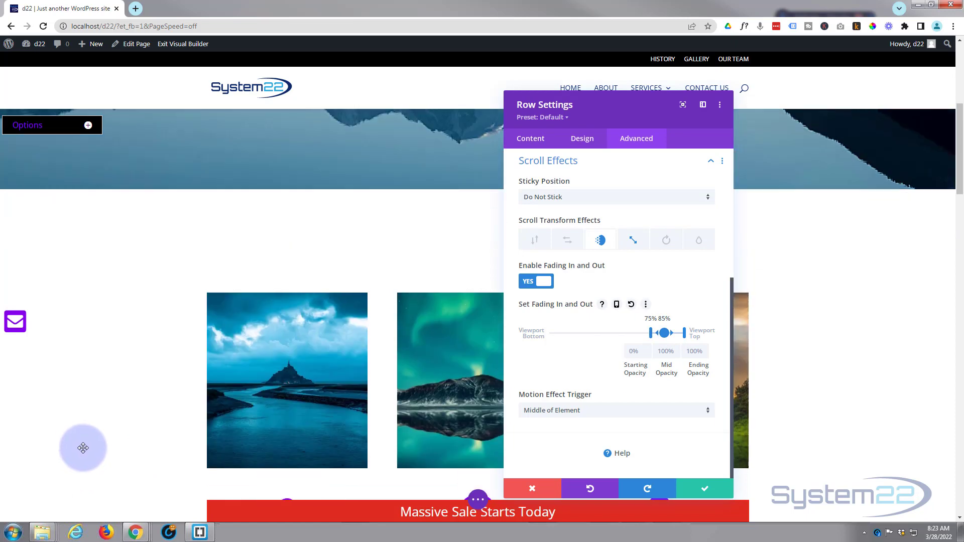
pyautogui.scroll(-2, 83, 448)
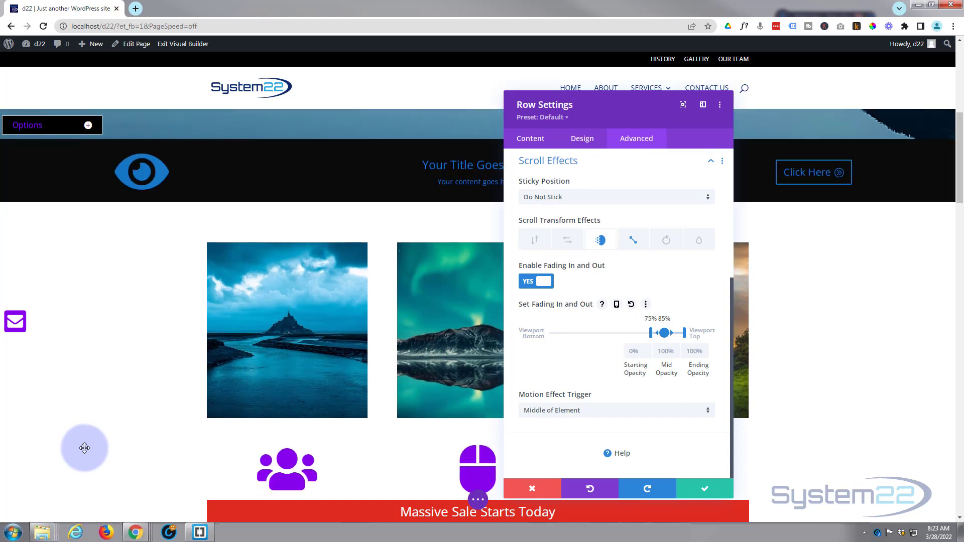
pyautogui.scroll(10, 84, 448)
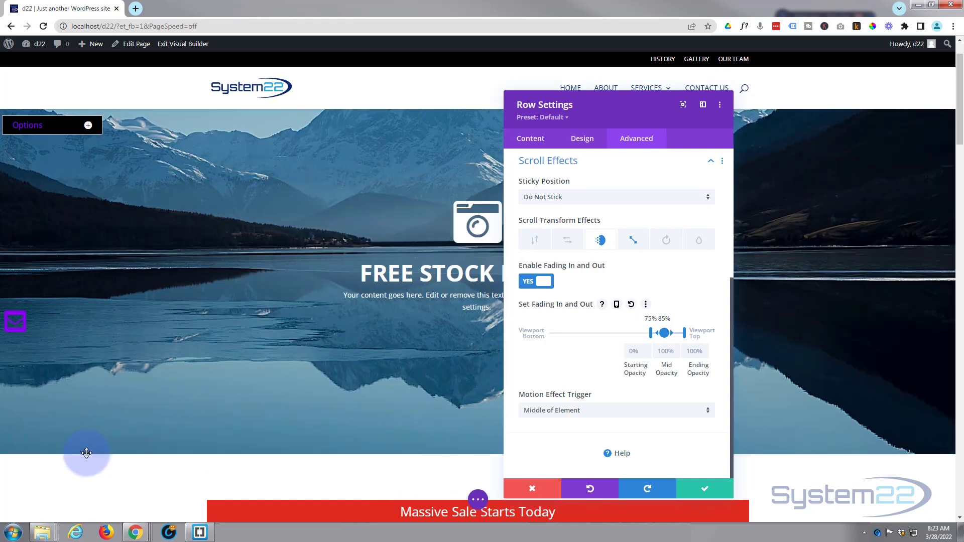
pyautogui.scroll(-6, 87, 453)
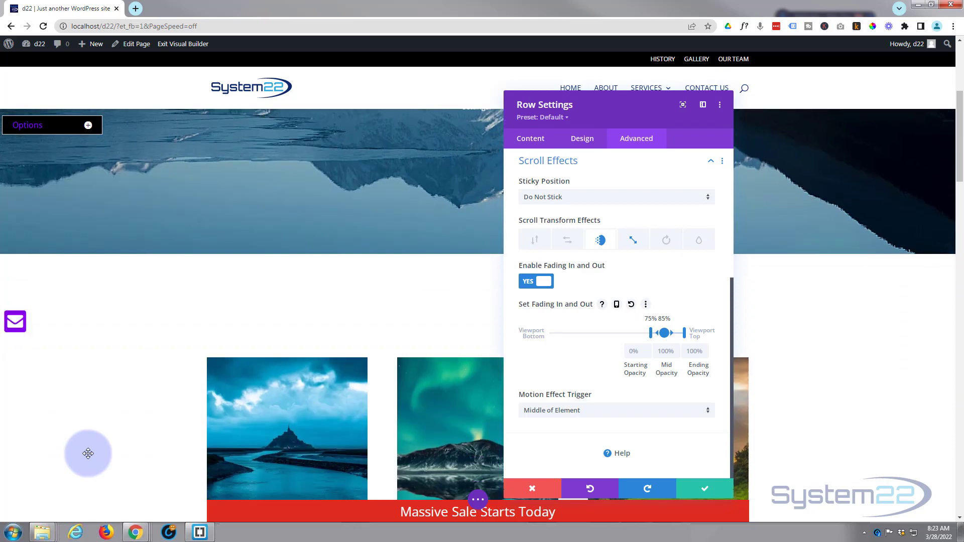
pyautogui.scroll(-2, 89, 453)
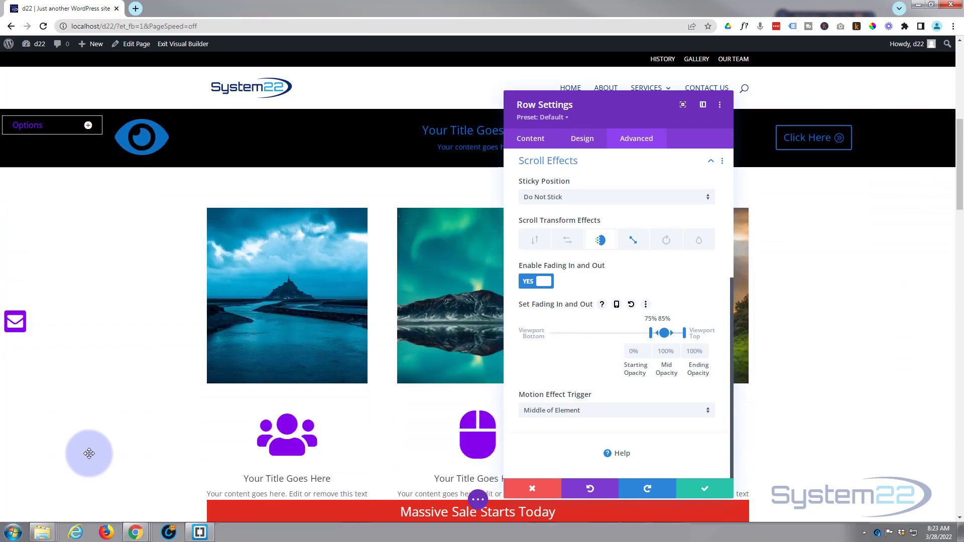
pyautogui.scroll(-1, 89, 453)
pyautogui.scroll(2, 89, 453)
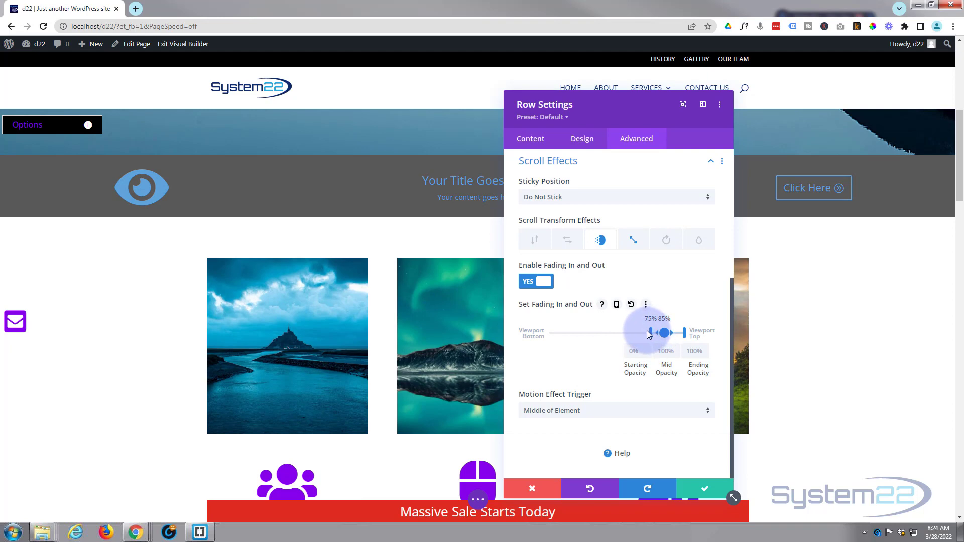
pyautogui.moveTo(646, 332); pyautogui.dragTo(643, 333)
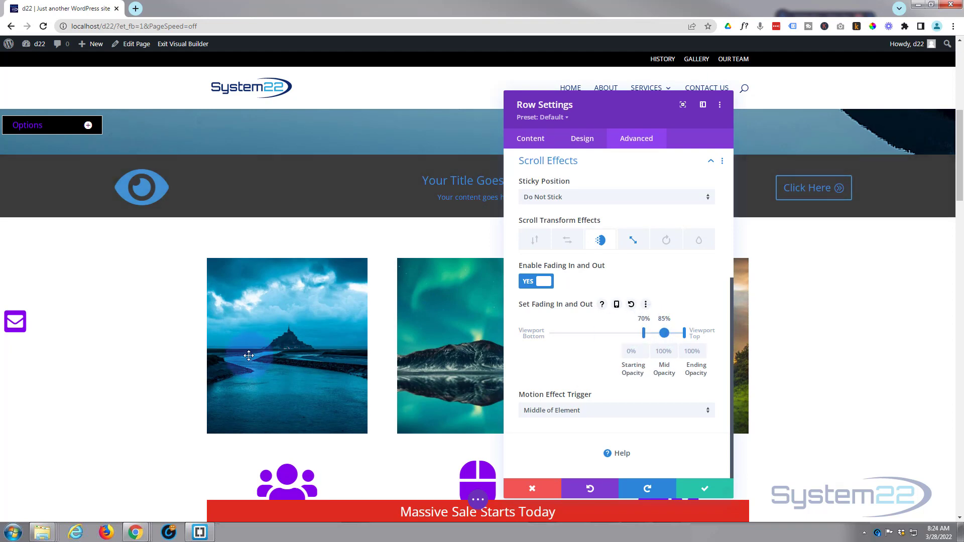
pyautogui.scroll(3, 153, 411)
pyautogui.scroll(-2, 154, 412)
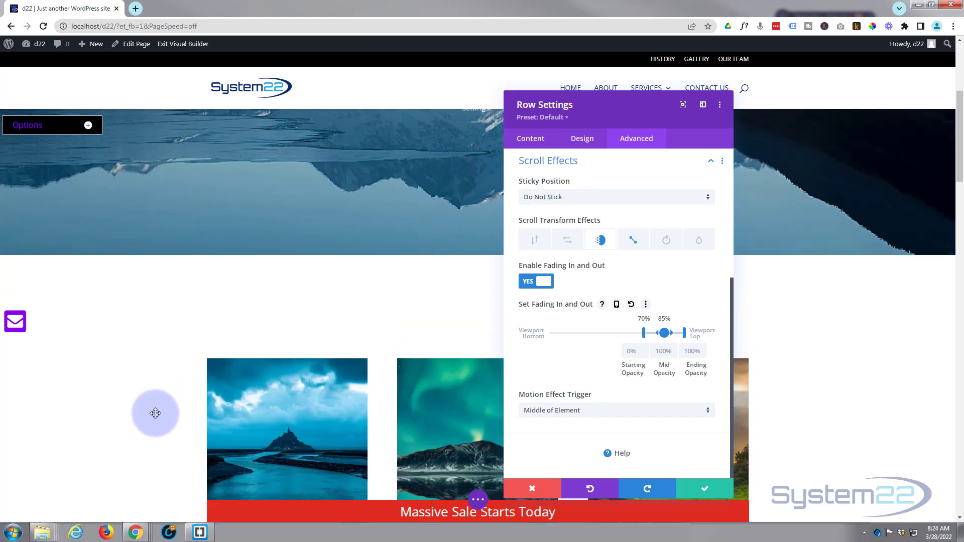
pyautogui.scroll(-2, 157, 414)
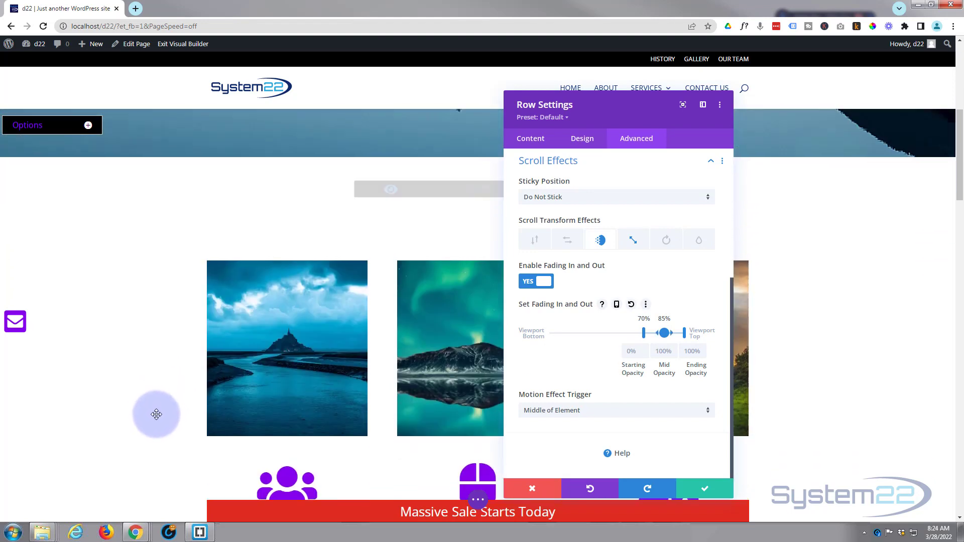
pyautogui.scroll(-2, 157, 413)
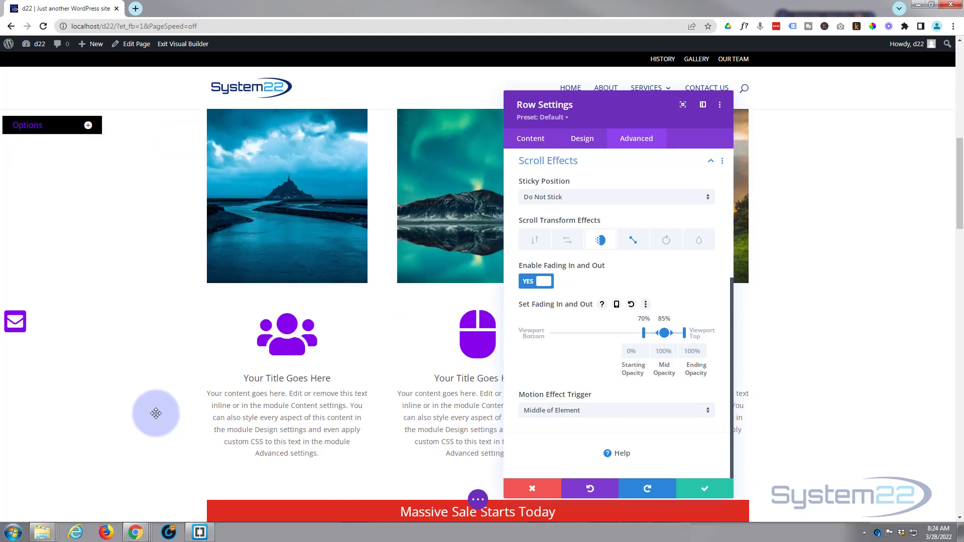
pyautogui.scroll(5, 155, 415)
pyautogui.scroll(-4, 155, 417)
pyautogui.scroll(1, 155, 419)
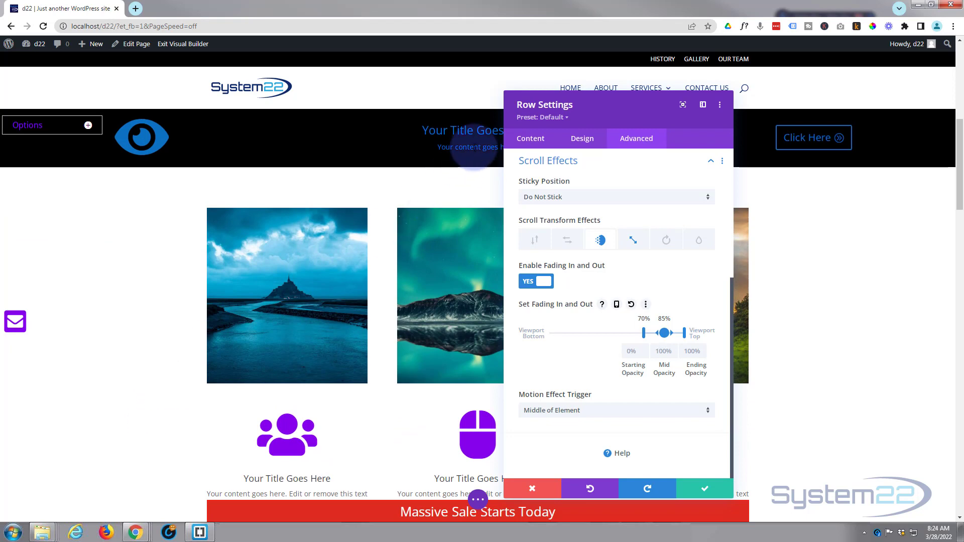
# Save Row Settings and bring up the section's Sticky Position choices under Scroll Effects
pyautogui.click(701, 494)
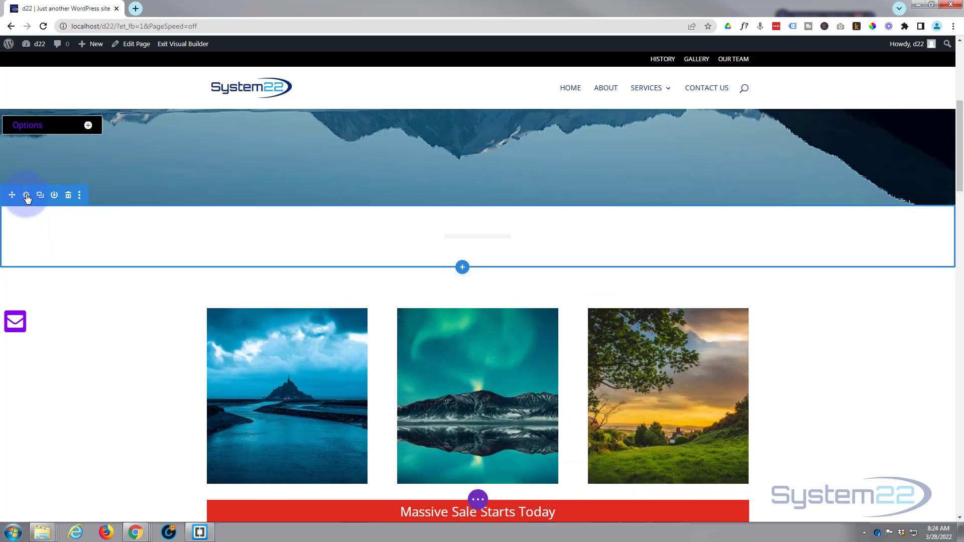
pyautogui.click(27, 195)
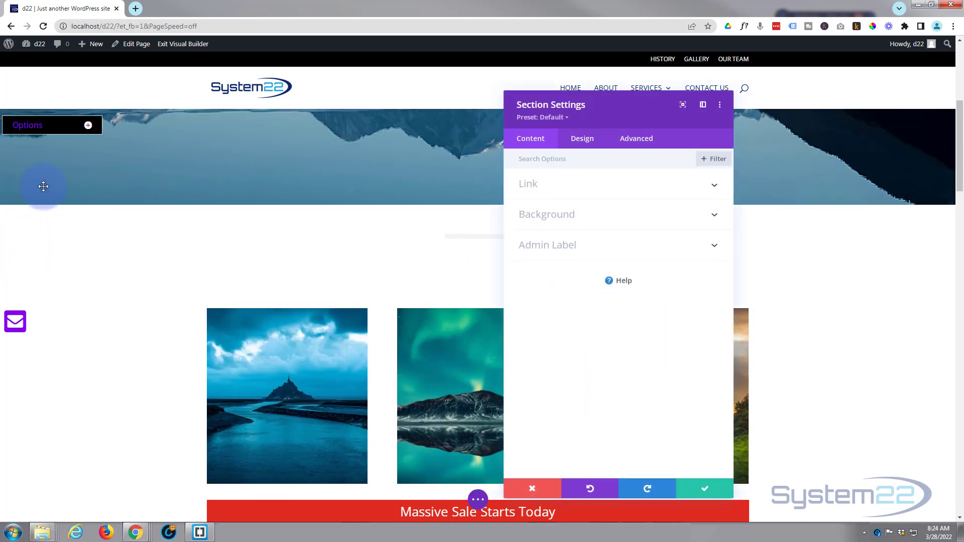
pyautogui.click(643, 142)
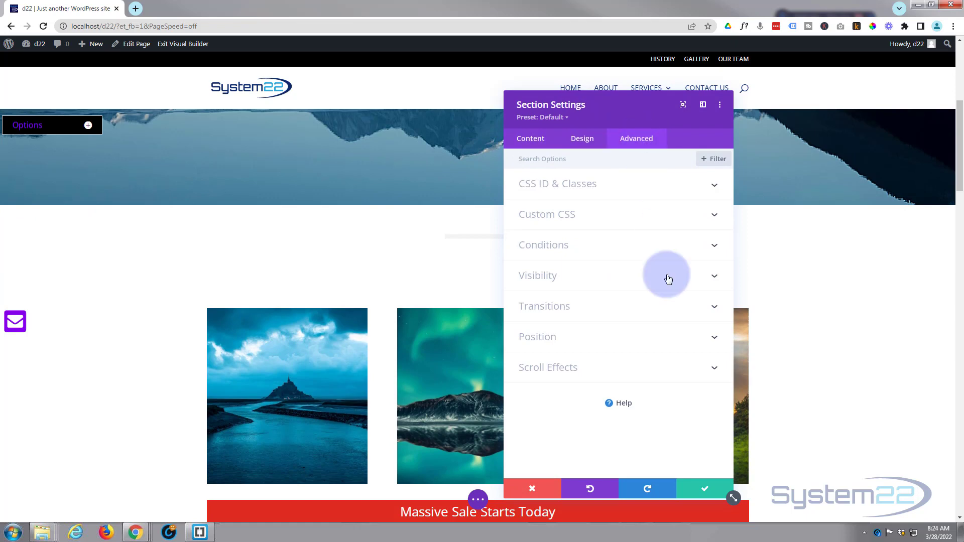
pyautogui.click(661, 372)
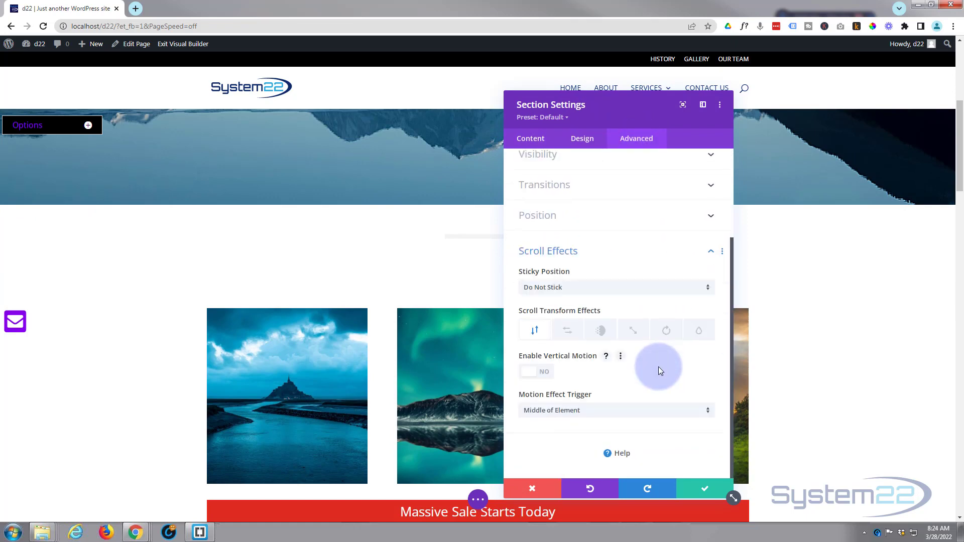
pyautogui.click(585, 288)
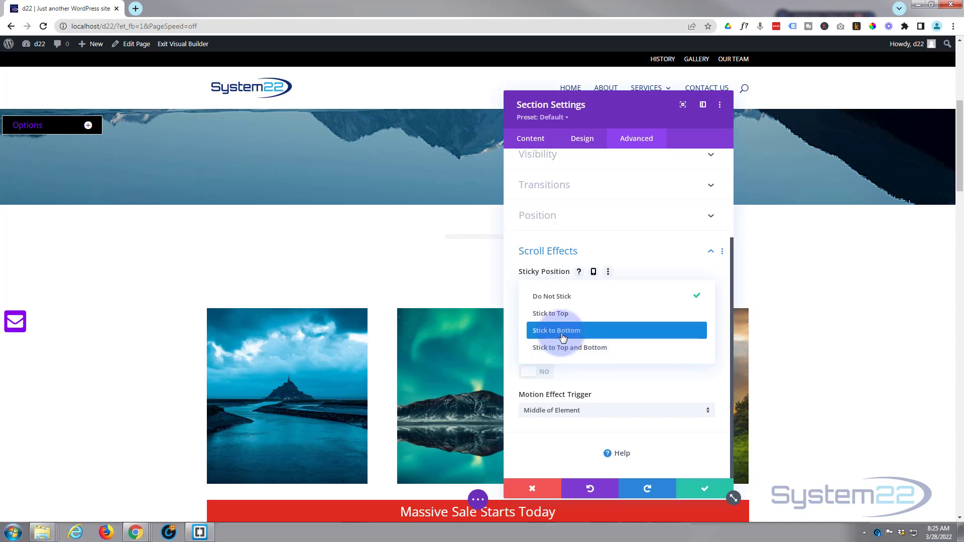
pyautogui.click(555, 316)
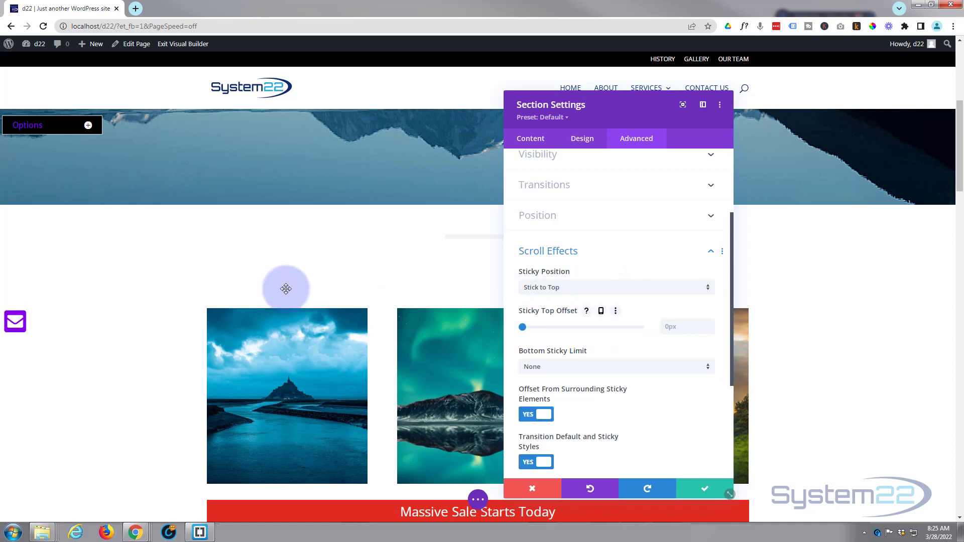
pyautogui.scroll(-1, 164, 344)
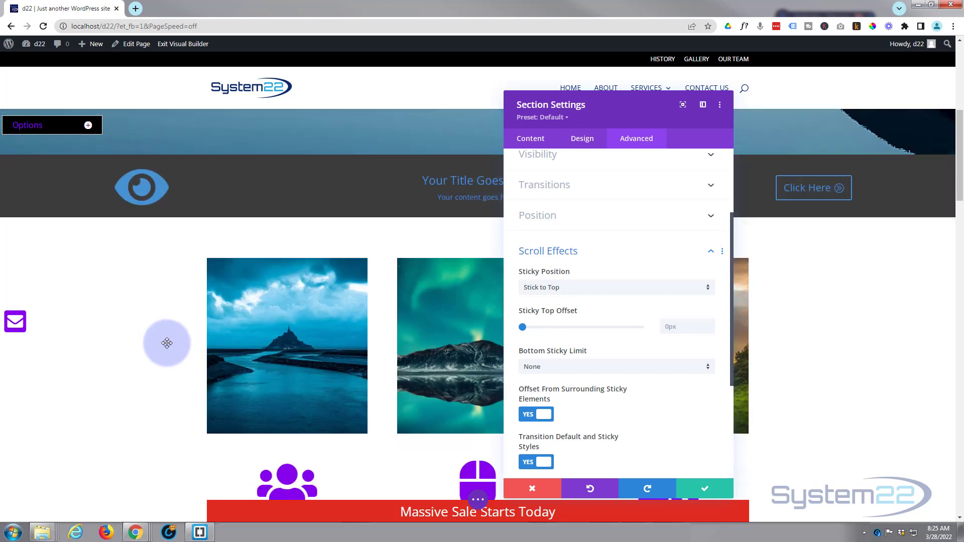
pyautogui.scroll(-5, 167, 343)
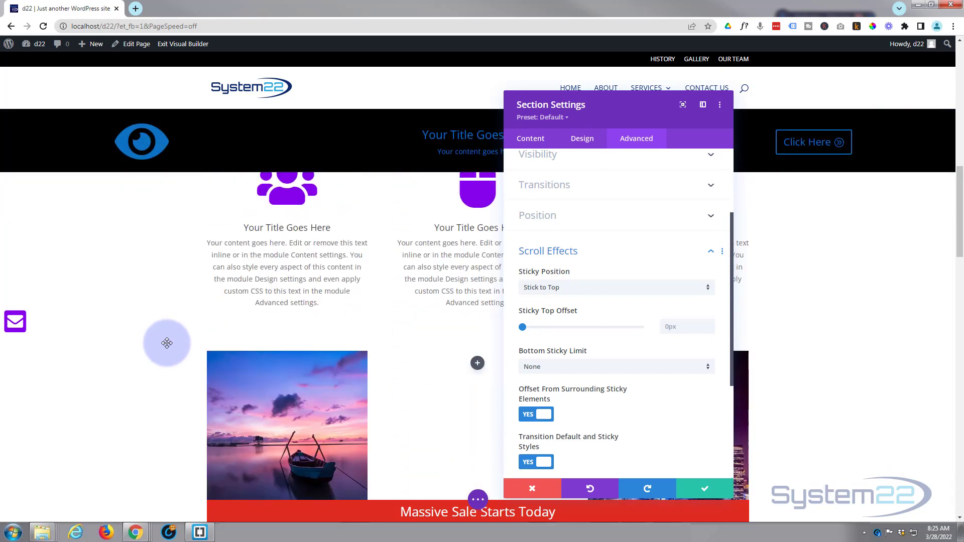
pyautogui.scroll(-8, 167, 343)
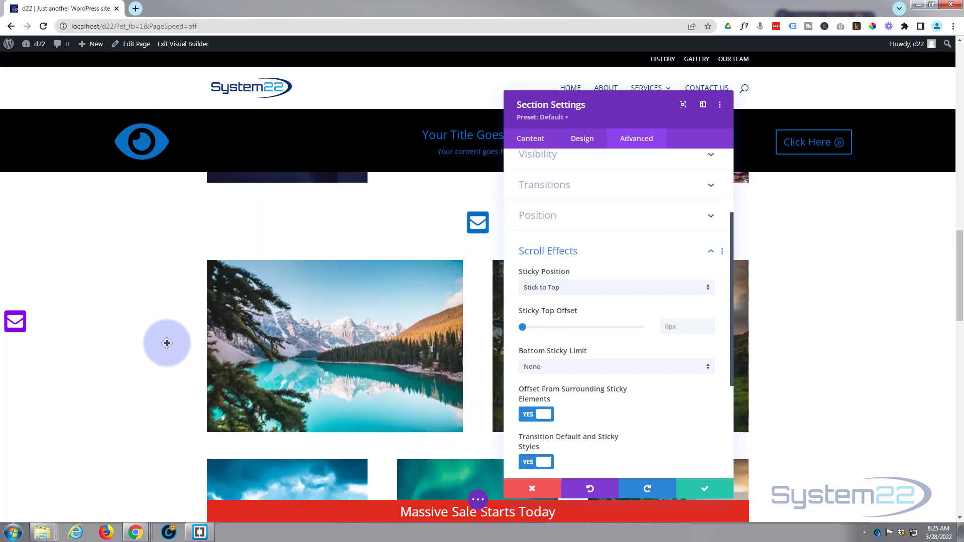
pyautogui.scroll(10, 167, 344)
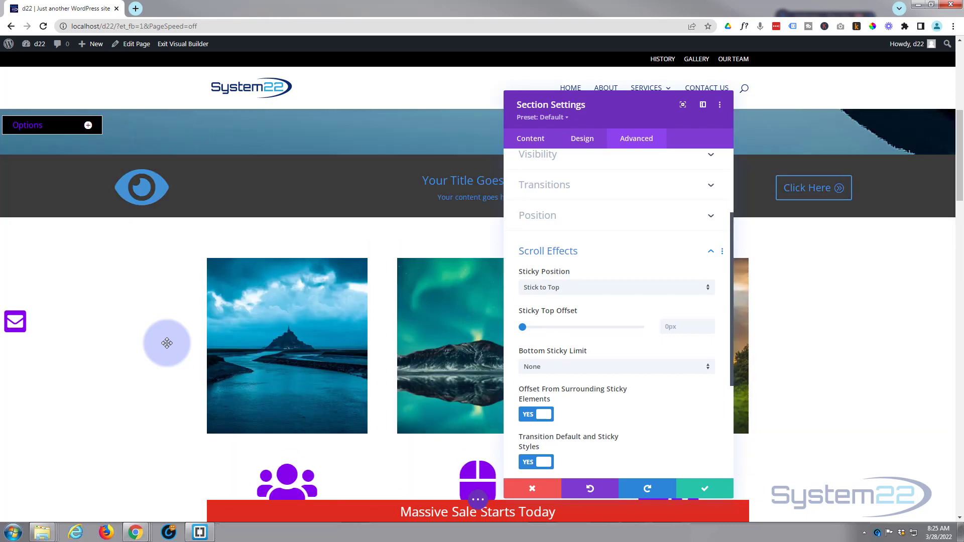
pyautogui.scroll(8, 168, 344)
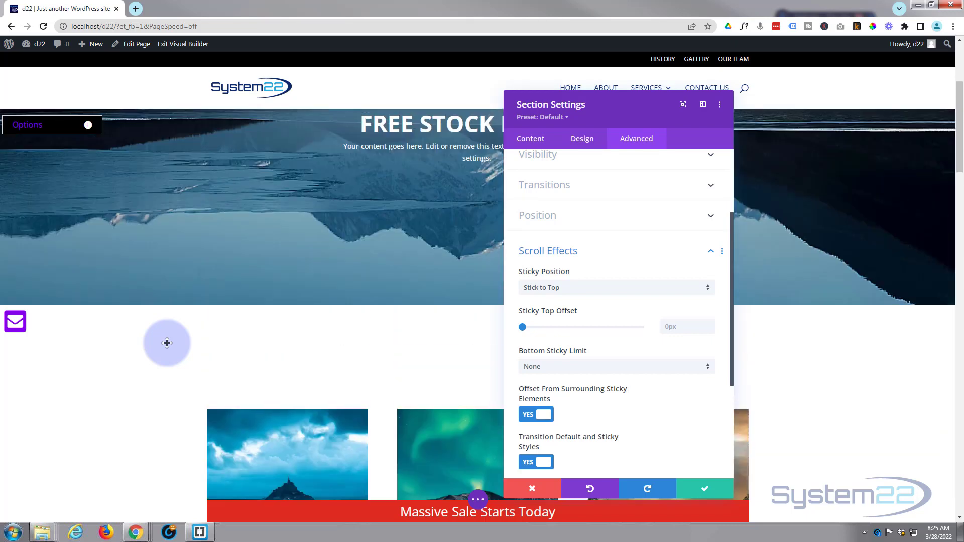
pyautogui.scroll(-8, 167, 344)
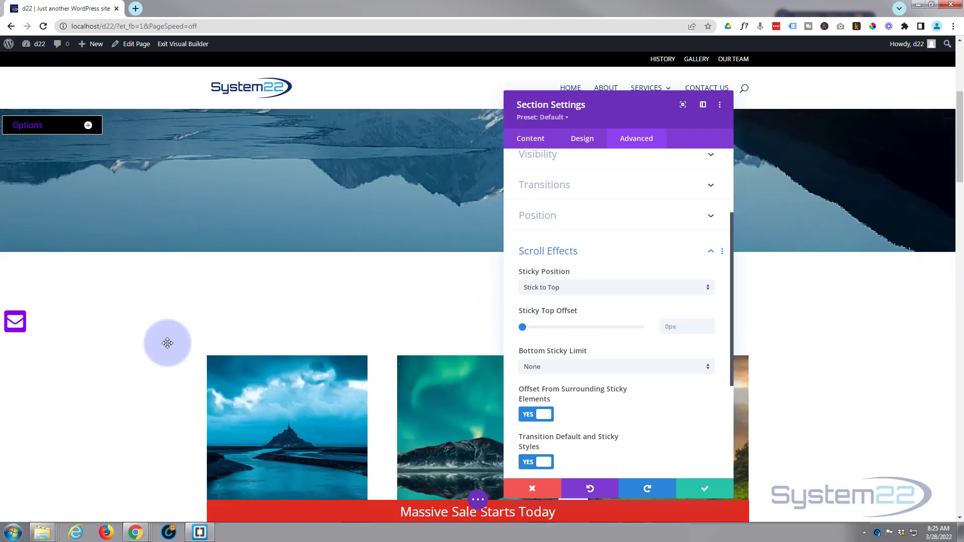
pyautogui.scroll(-6, 167, 343)
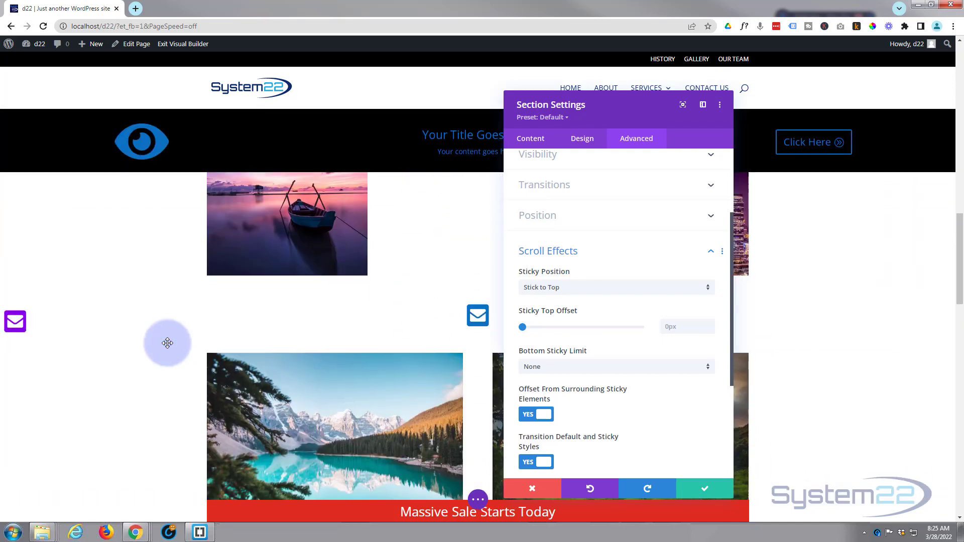
pyautogui.scroll(10, 167, 344)
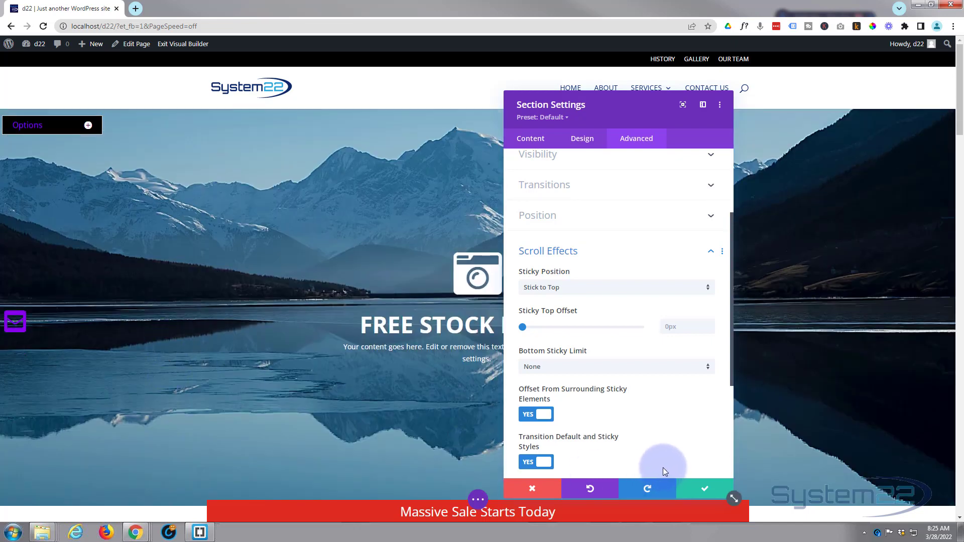
# Close Section Settings, save the page, and exit the Visual Builder
pyautogui.click(693, 485)
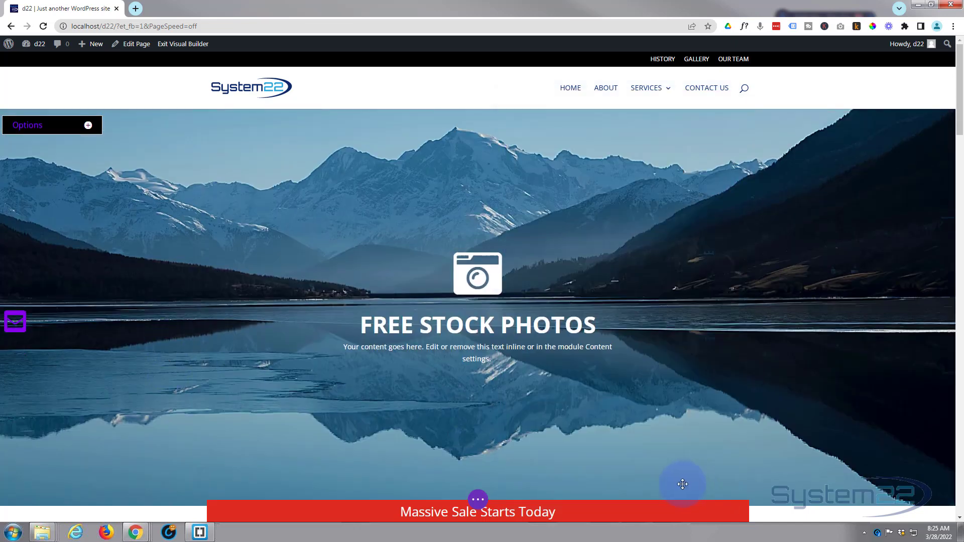
pyautogui.click(479, 500)
pyautogui.click(929, 501)
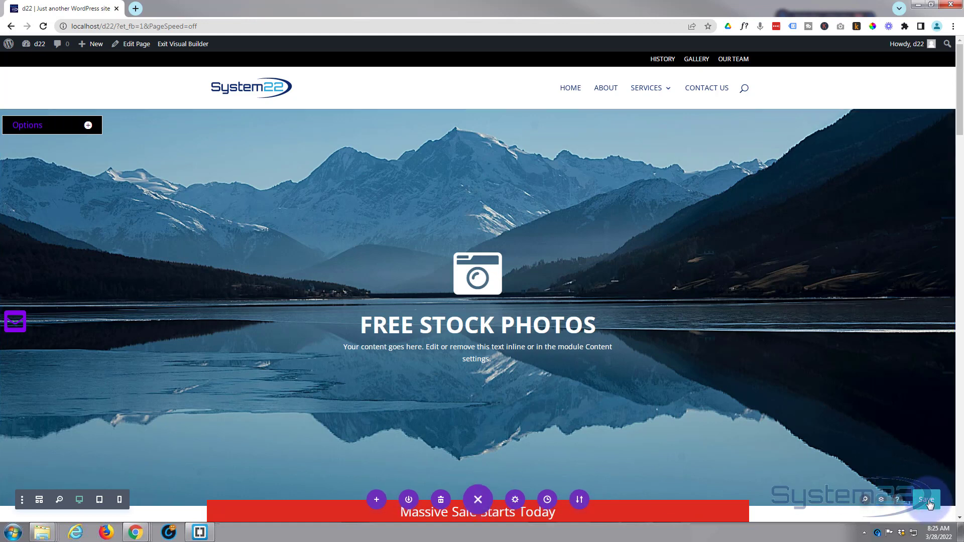
pyautogui.click(170, 45)
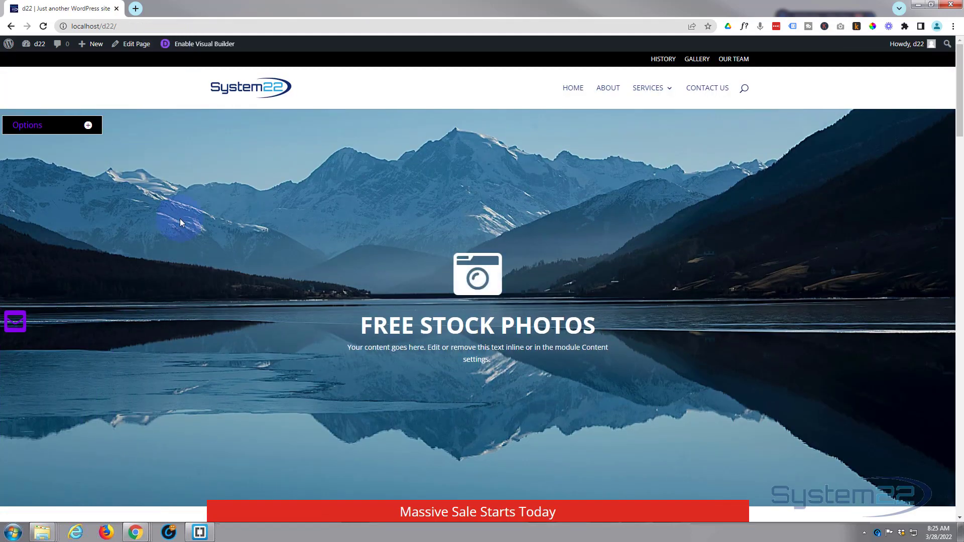
pyautogui.scroll(-6, 180, 219)
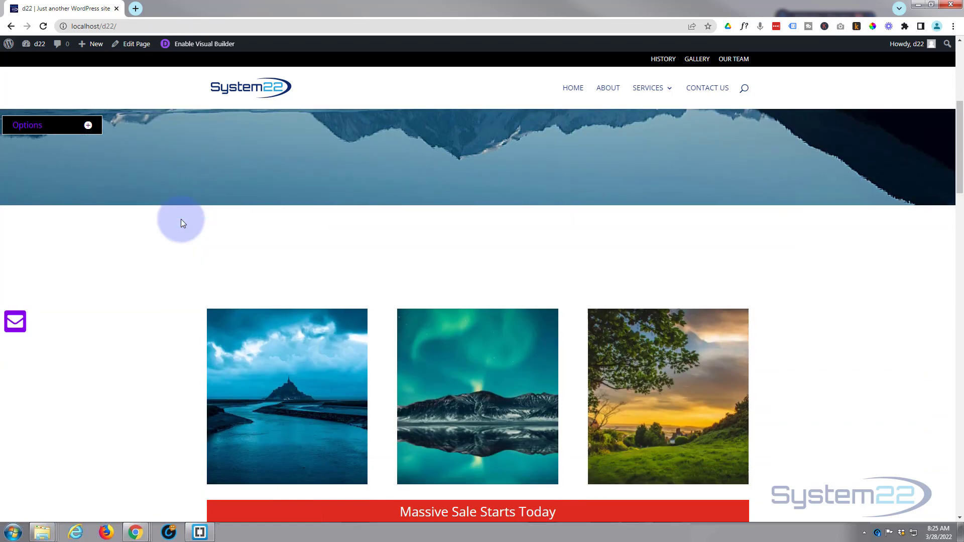
pyautogui.scroll(-2, 181, 219)
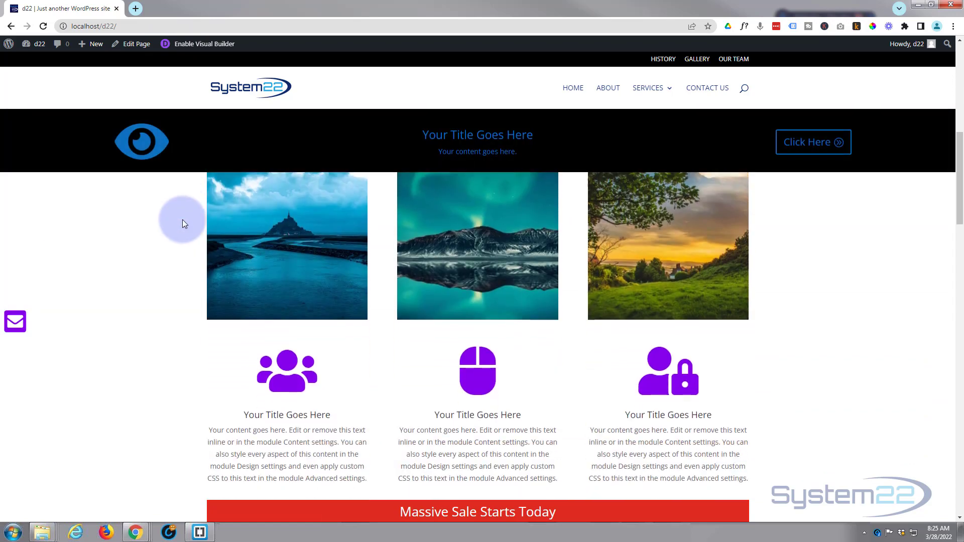
pyautogui.scroll(-3, 182, 221)
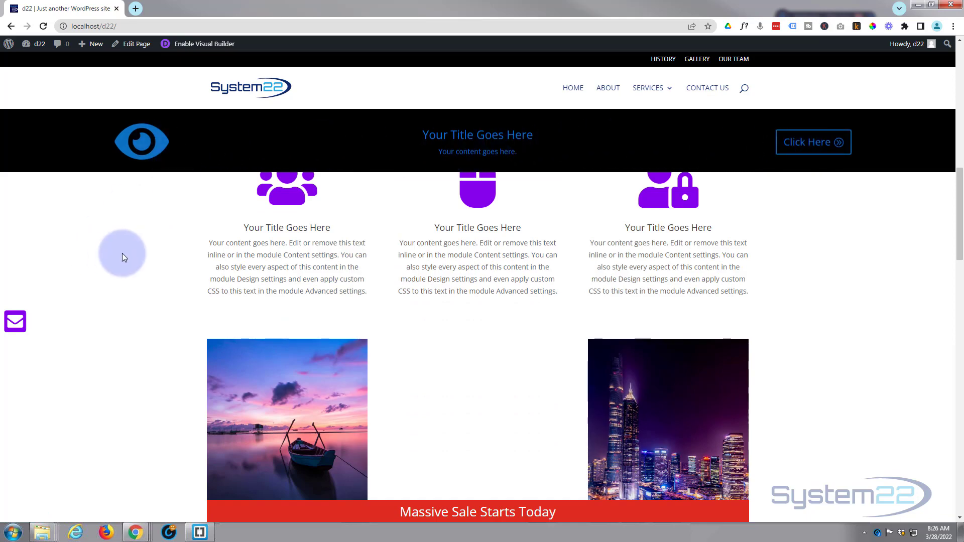
pyautogui.scroll(9, 122, 253)
pyautogui.scroll(2, 122, 253)
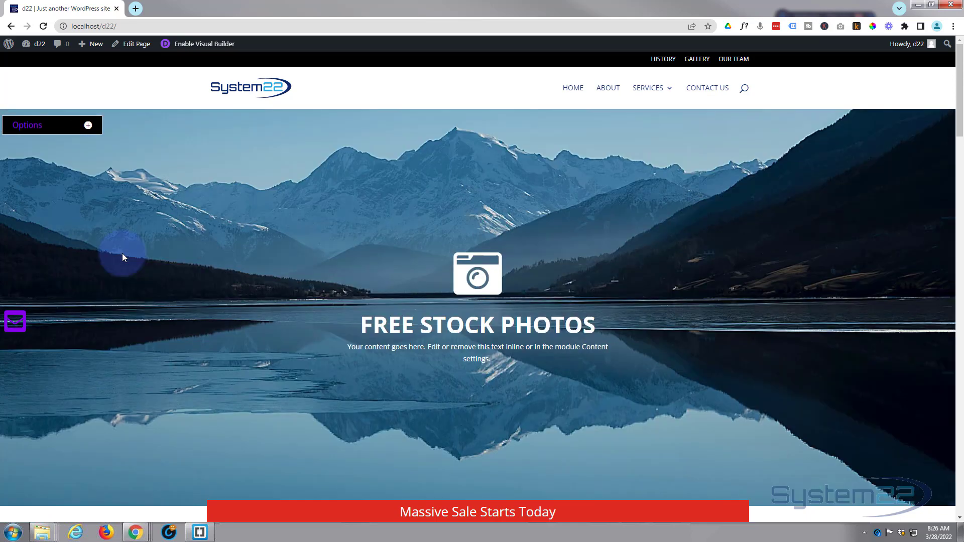
pyautogui.scroll(-6, 122, 253)
pyautogui.scroll(-15, 122, 253)
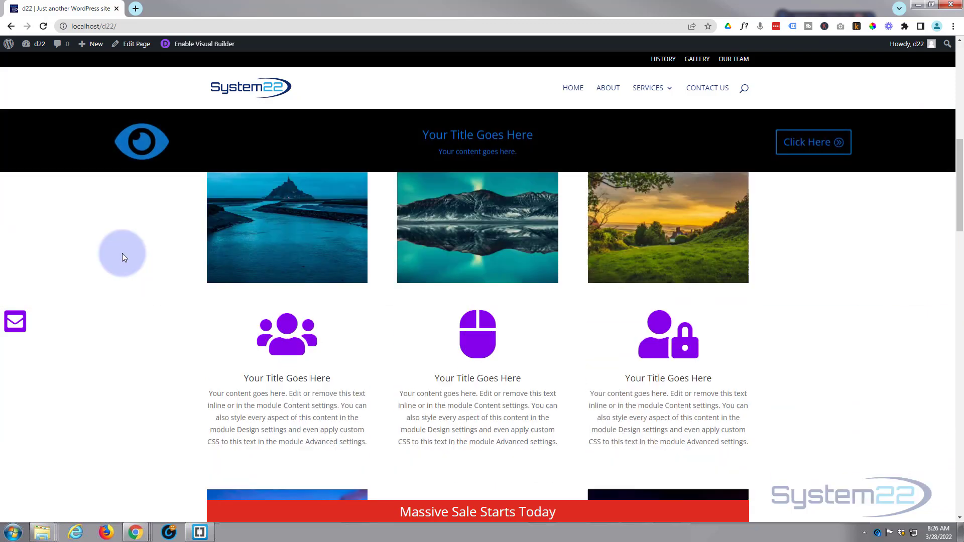
pyautogui.scroll(14, 125, 264)
pyautogui.scroll(5, 124, 264)
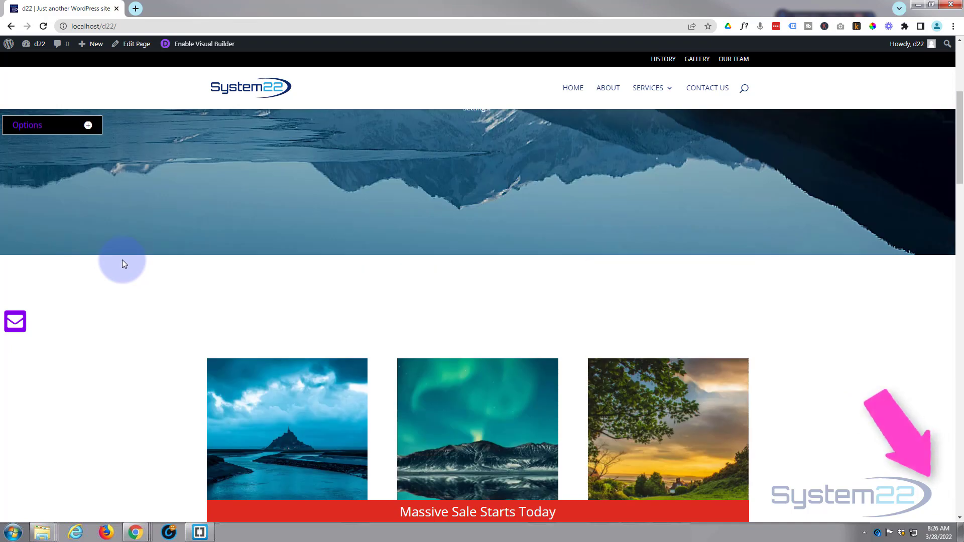
pyautogui.scroll(-2, 124, 265)
pyautogui.scroll(-9, 123, 261)
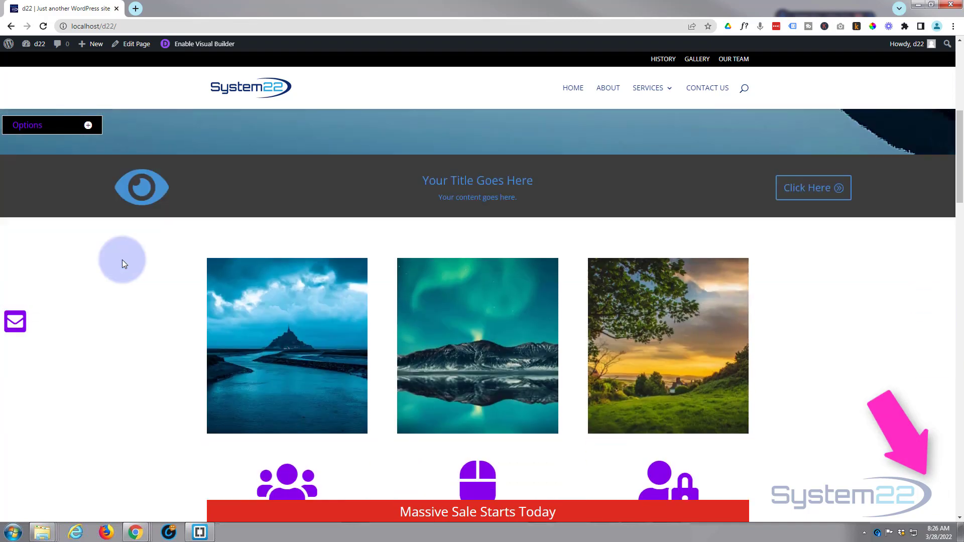
pyautogui.scroll(-3, 124, 264)
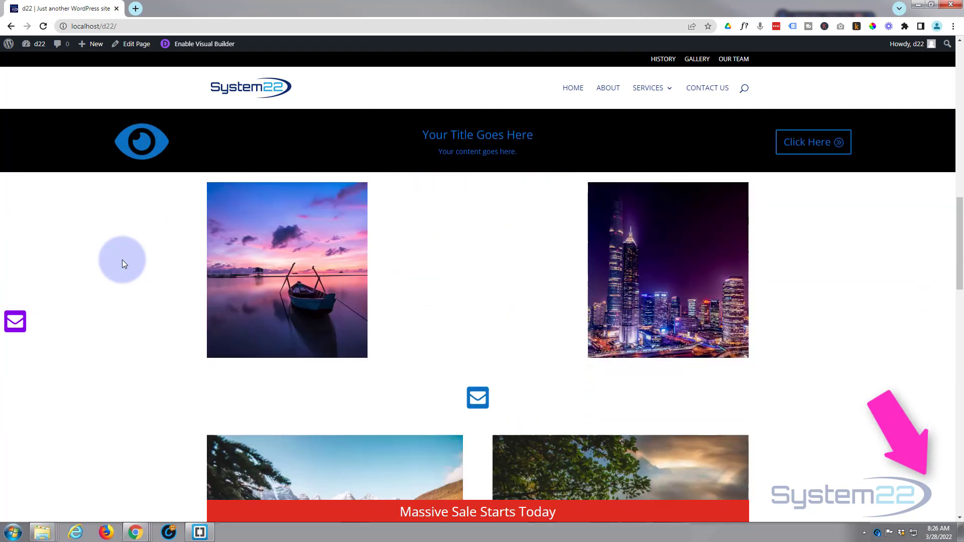
pyautogui.scroll(5, 125, 264)
pyautogui.scroll(7, 123, 262)
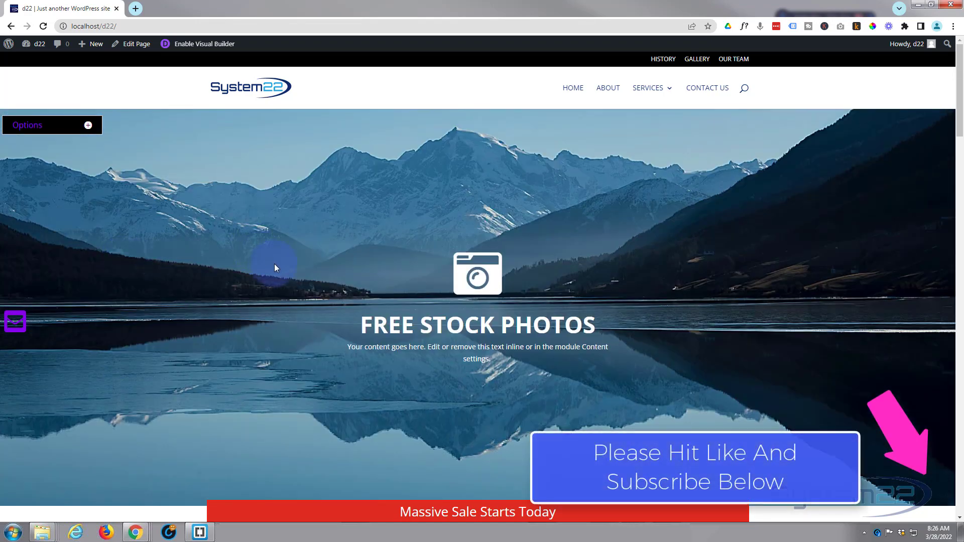
pyautogui.scroll(-6, 274, 264)
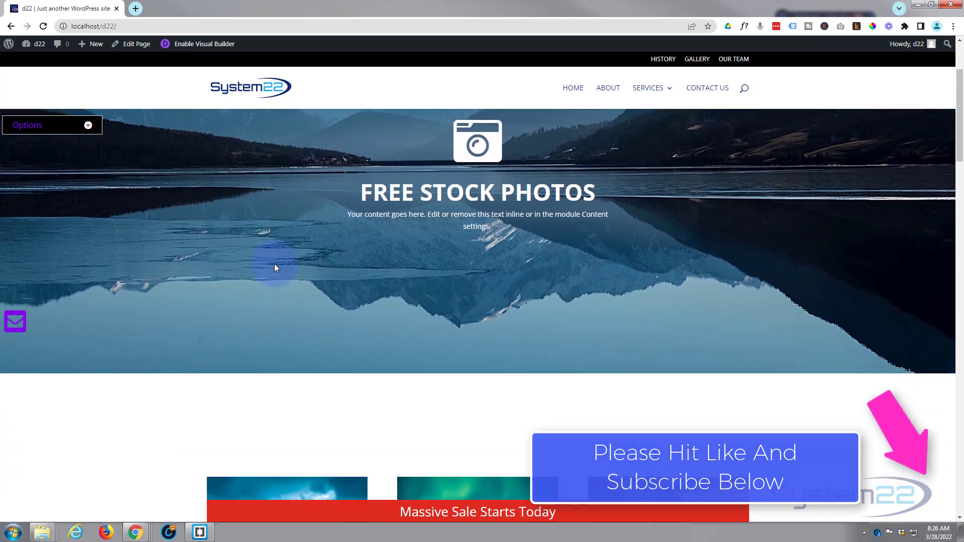
pyautogui.scroll(-3, 276, 264)
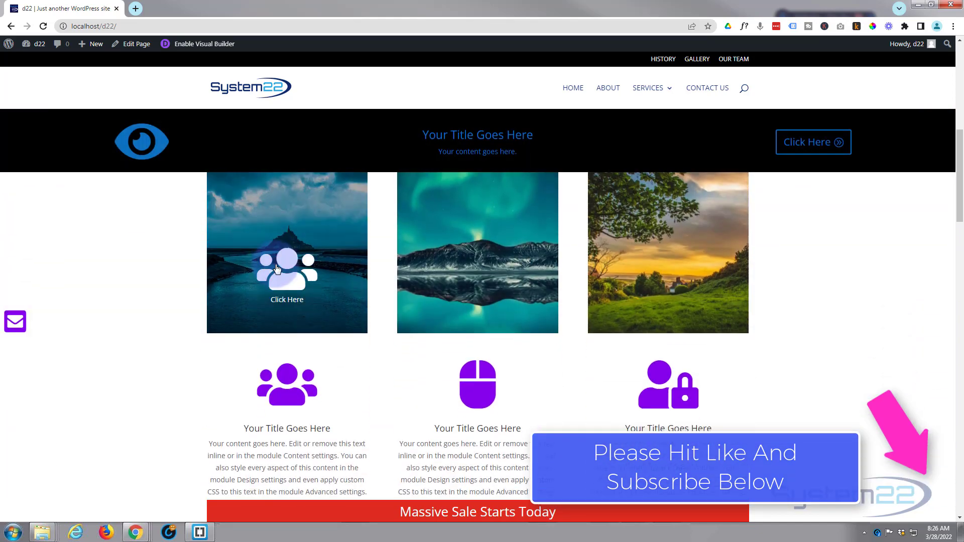
pyautogui.scroll(5, 277, 270)
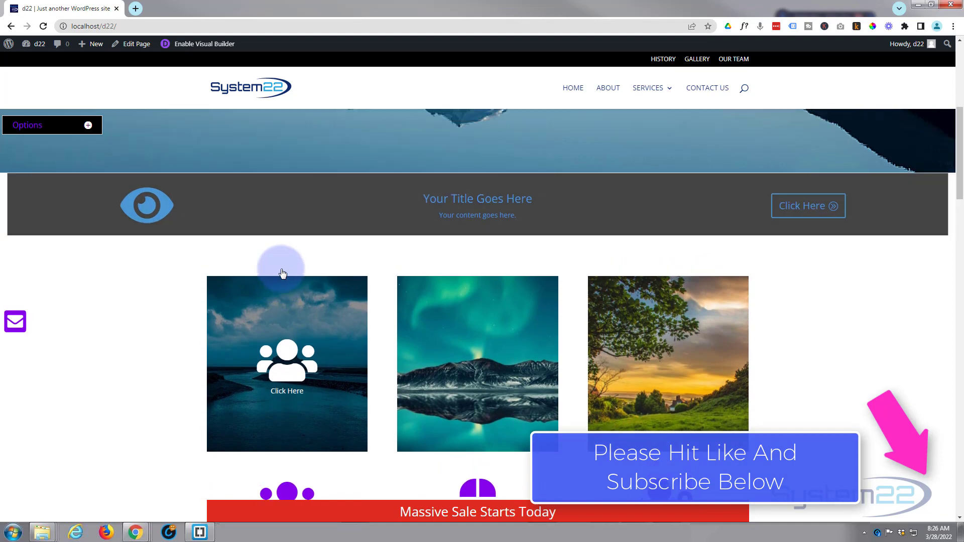
pyautogui.scroll(4, 282, 273)
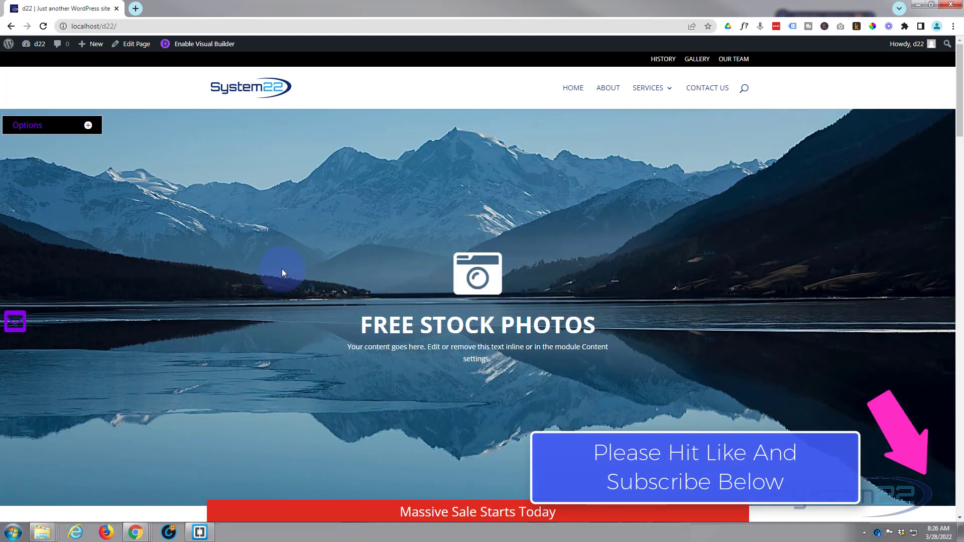
pyautogui.scroll(-5, 282, 273)
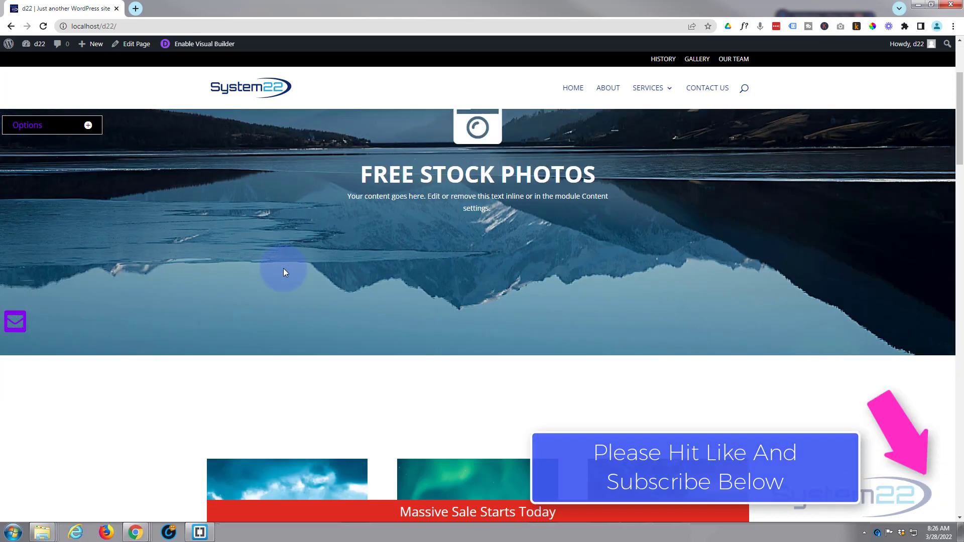
pyautogui.scroll(-4, 283, 271)
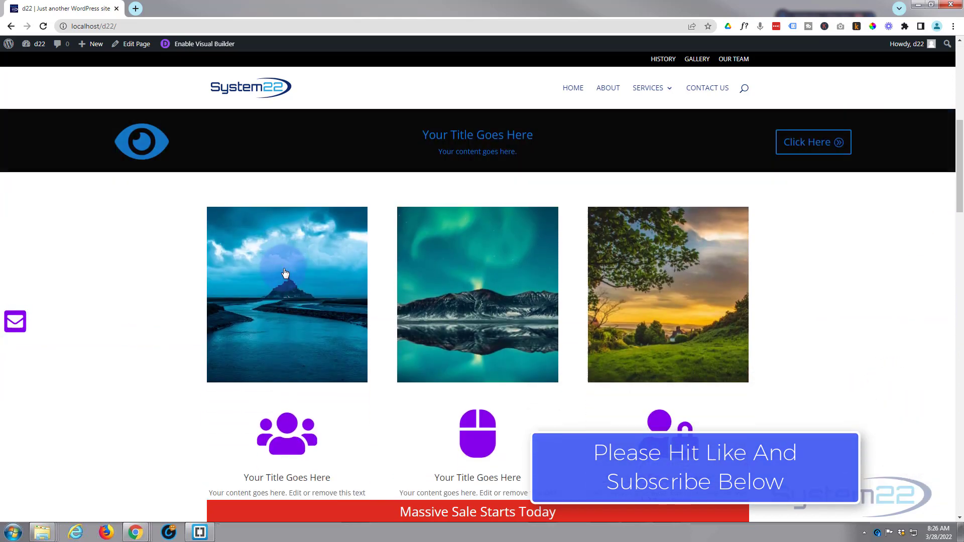
pyautogui.scroll(-8, 284, 273)
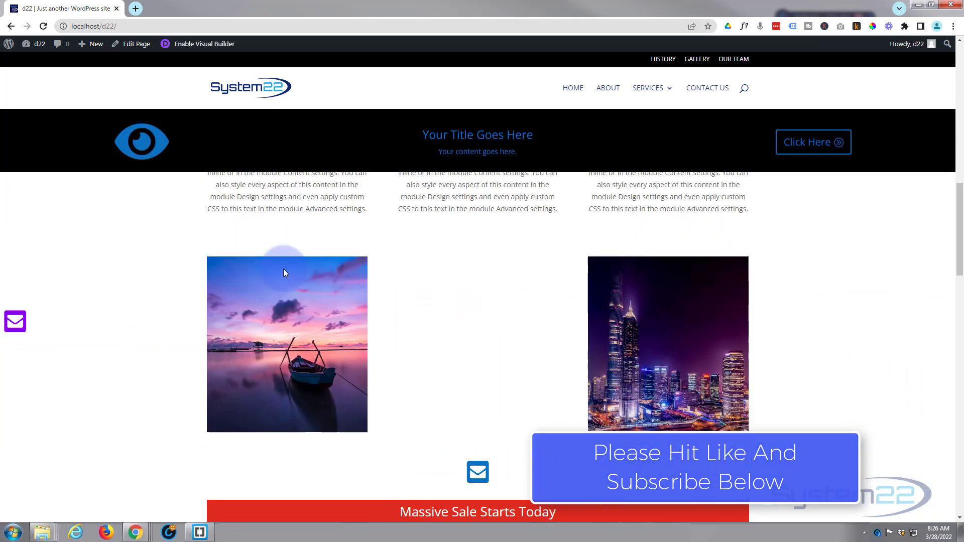
pyautogui.scroll(-6, 284, 273)
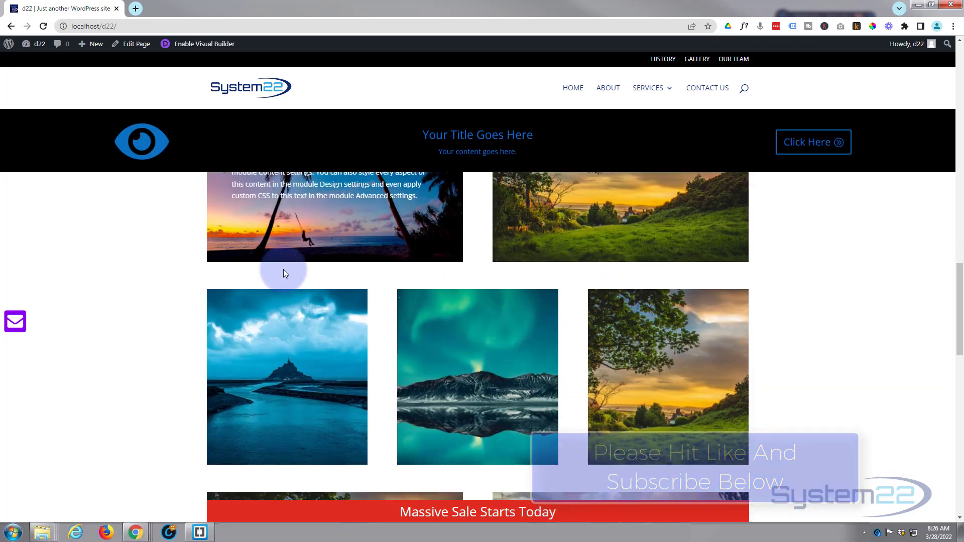